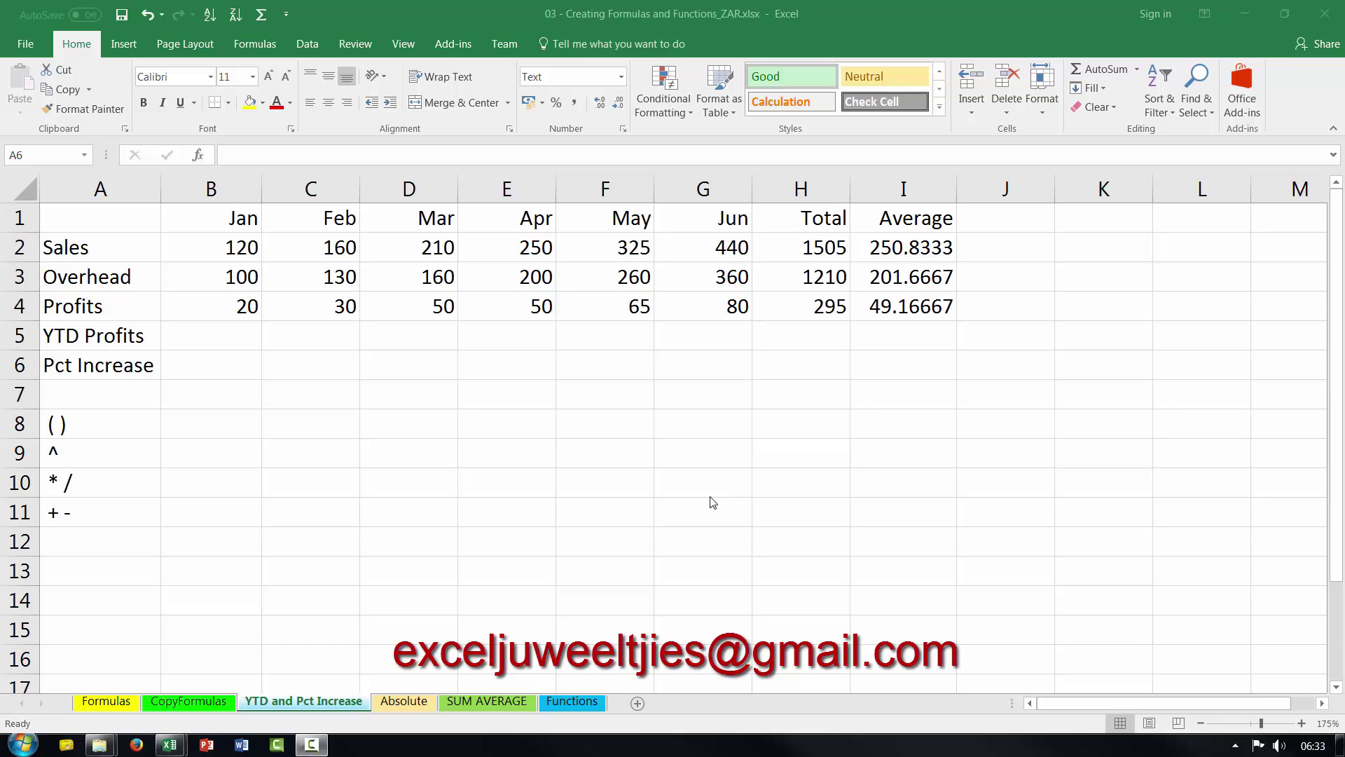
# Review the January to April profit formulas in row 4.
pyautogui.hotkey('alt', 'Tab')
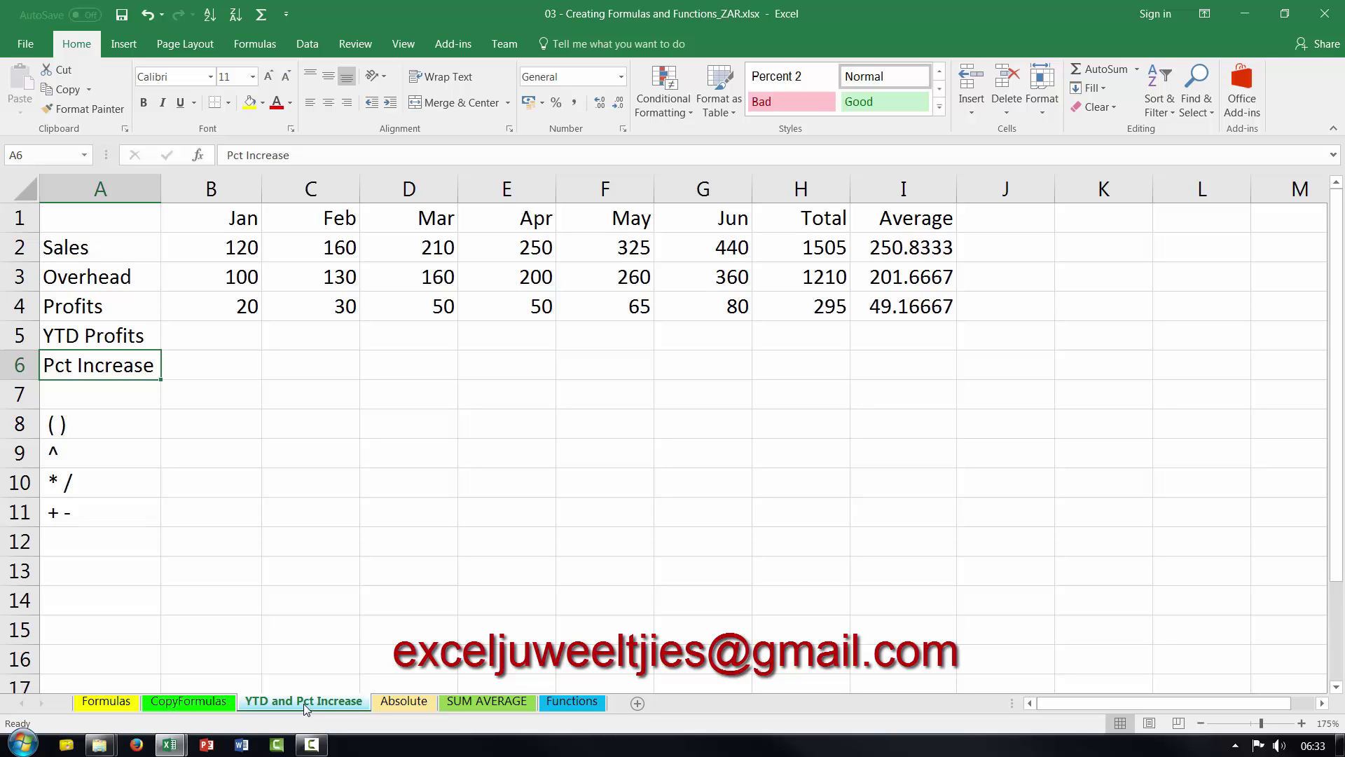
pyautogui.click(237, 306)
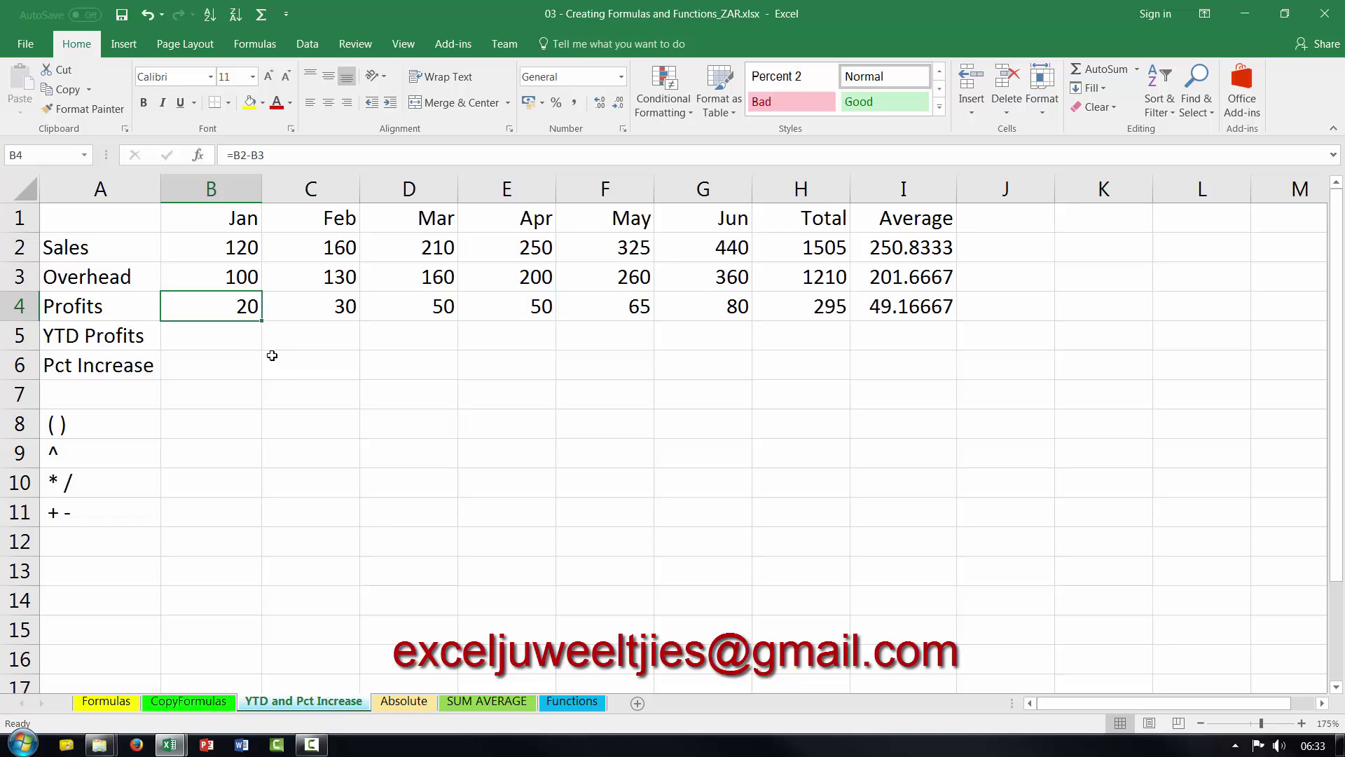
pyautogui.click(231, 335)
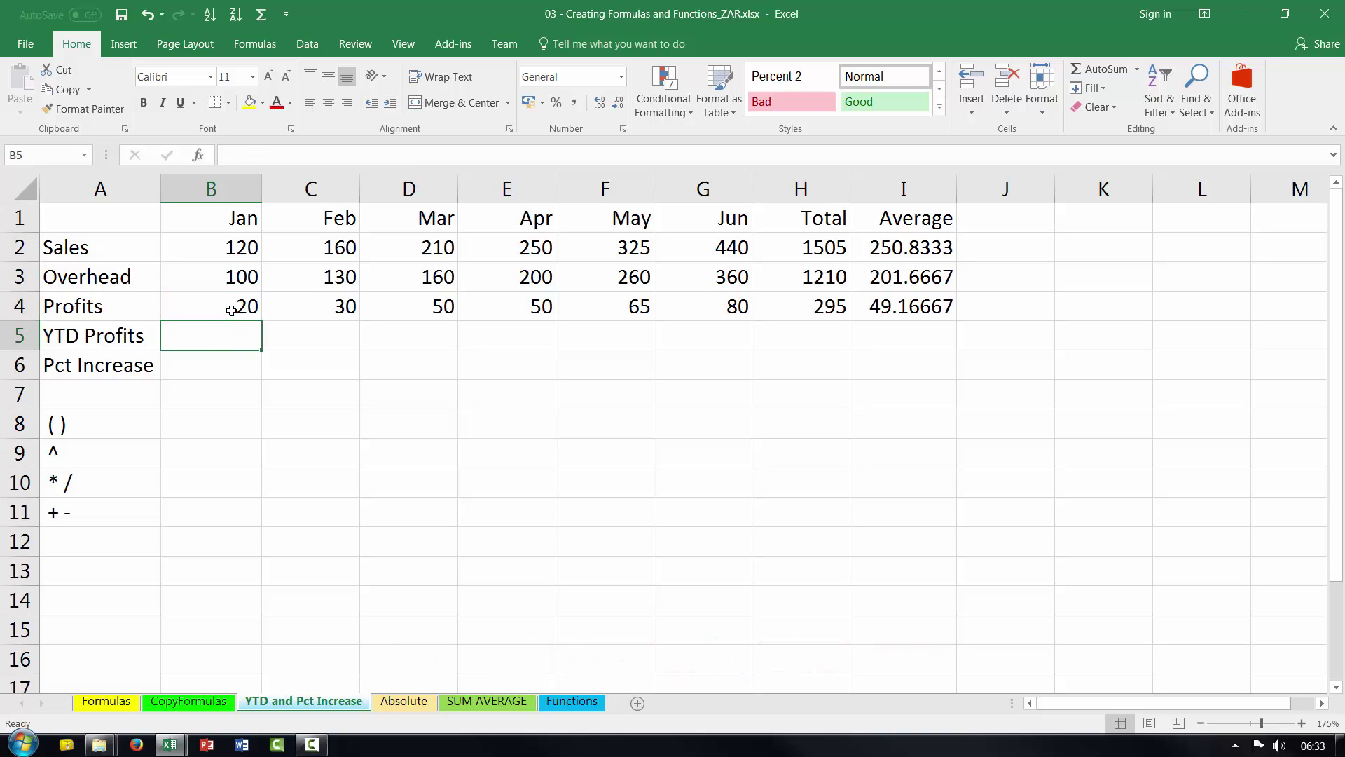
pyautogui.click(232, 310)
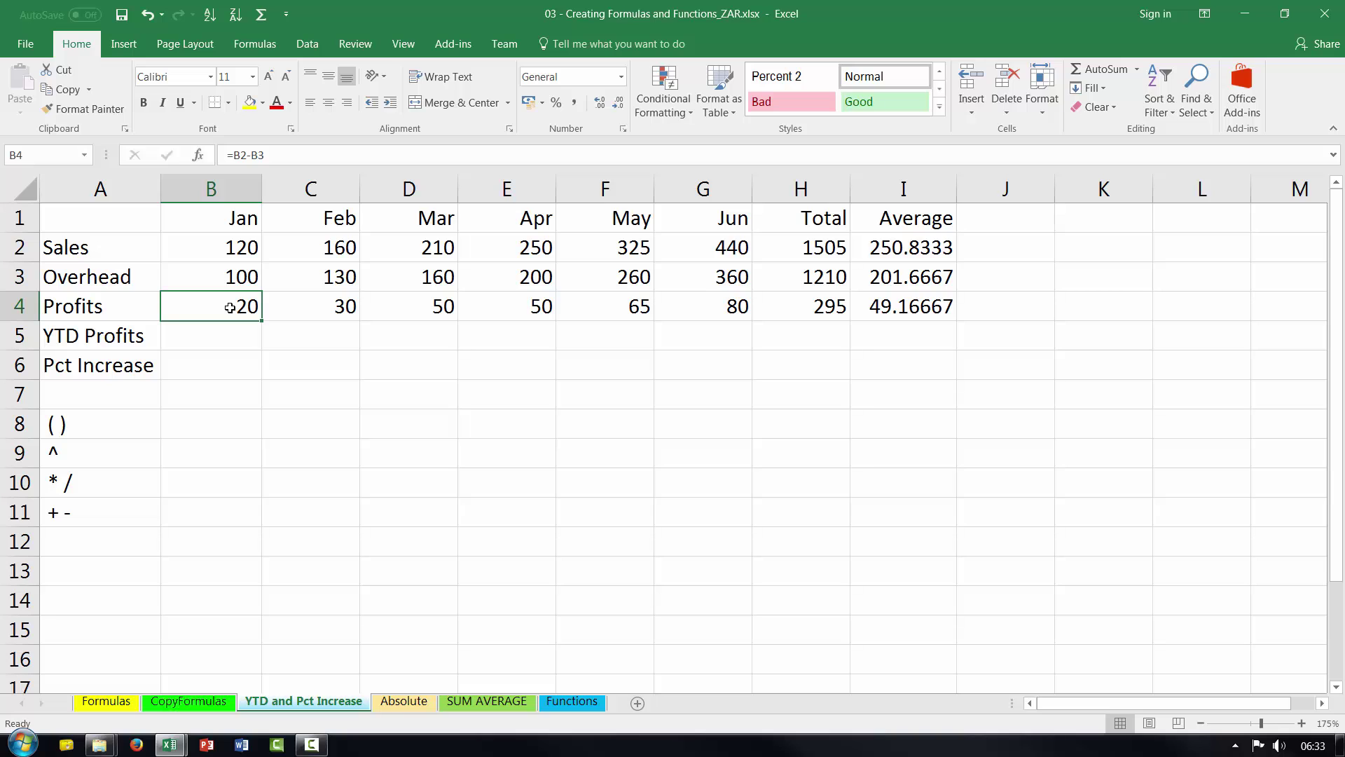
pyautogui.doubleClick(230, 309)
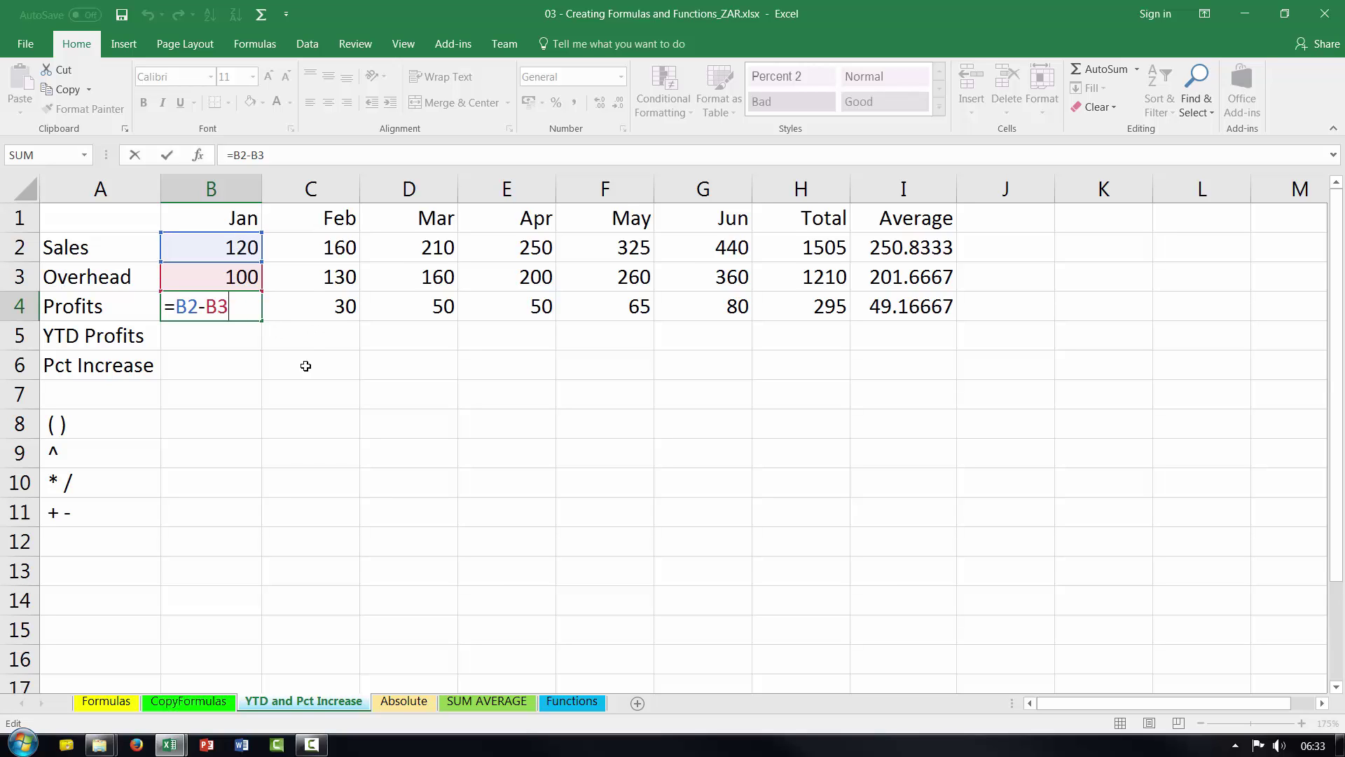
pyautogui.click(302, 344)
pyautogui.click(251, 309)
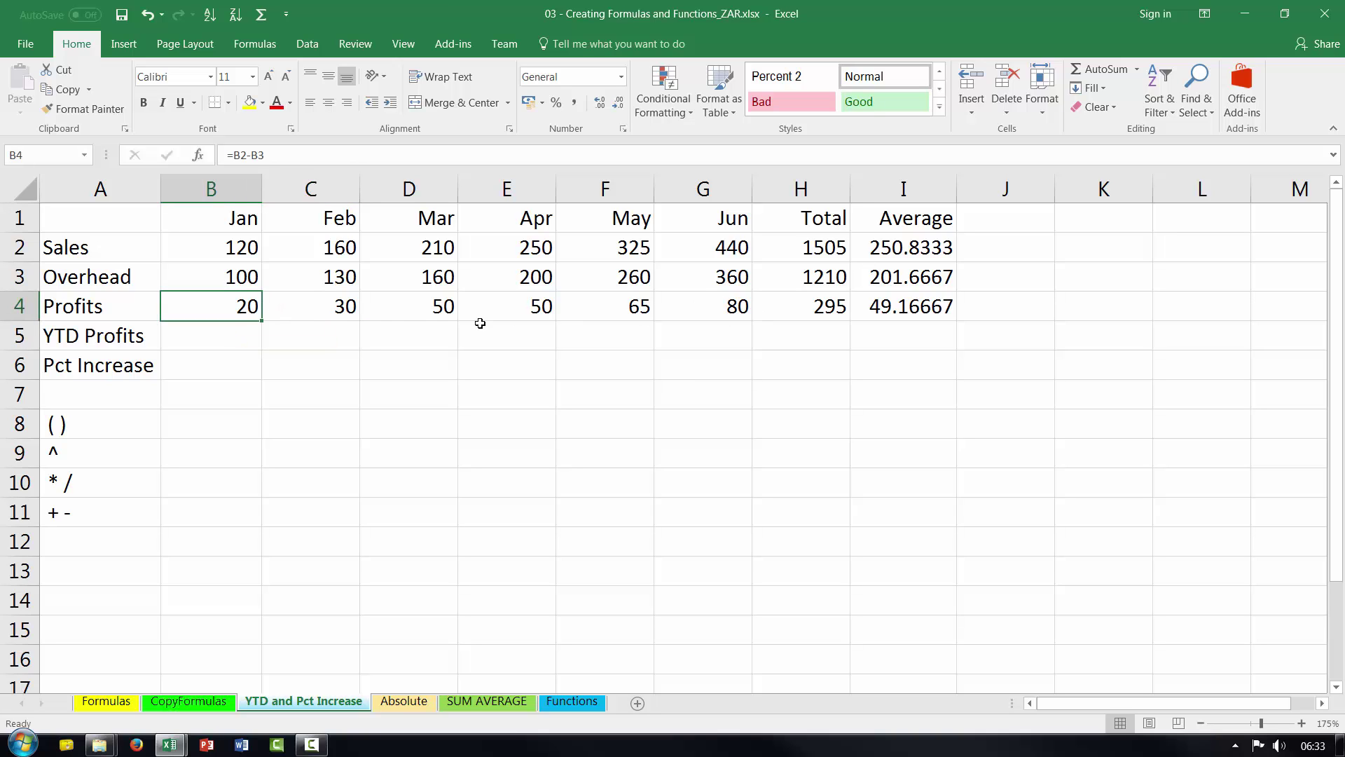
pyautogui.click(328, 309)
pyautogui.doubleClick(404, 311)
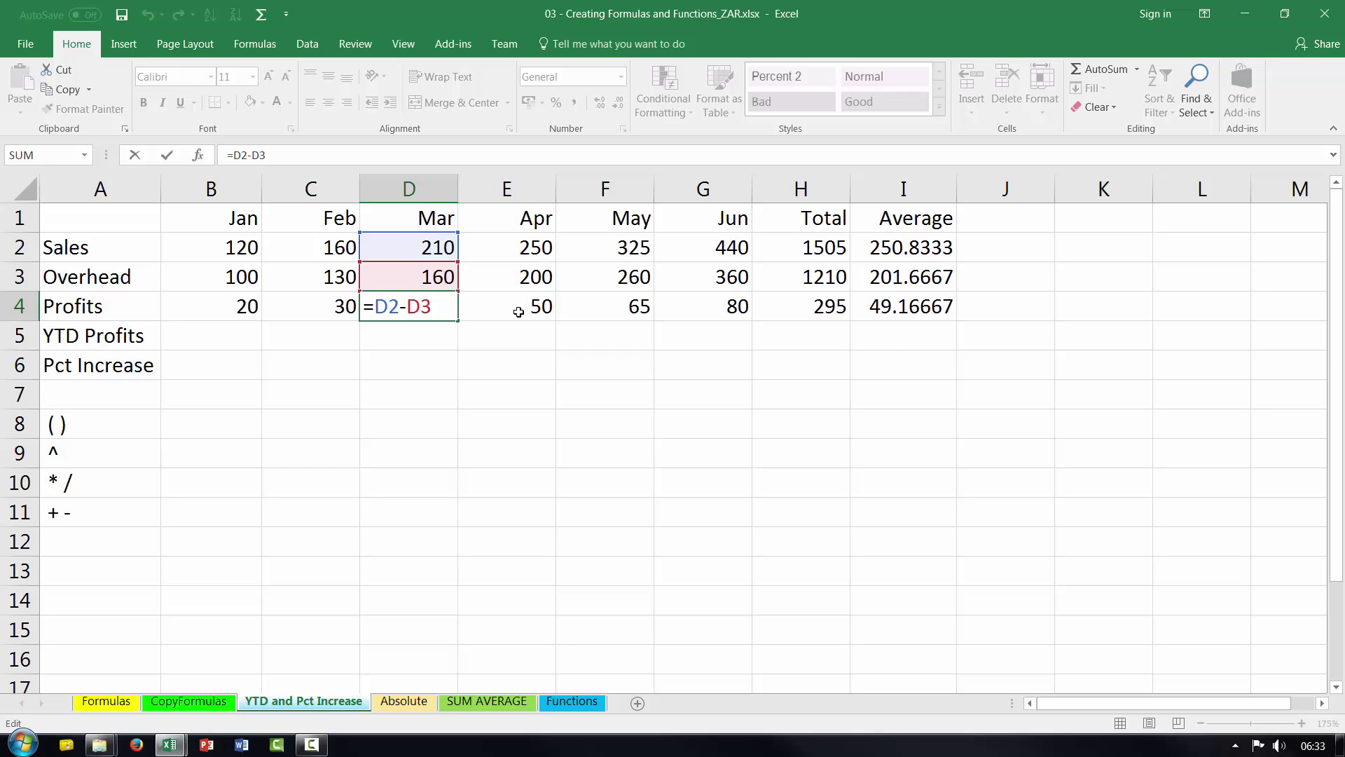
pyautogui.click(518, 312)
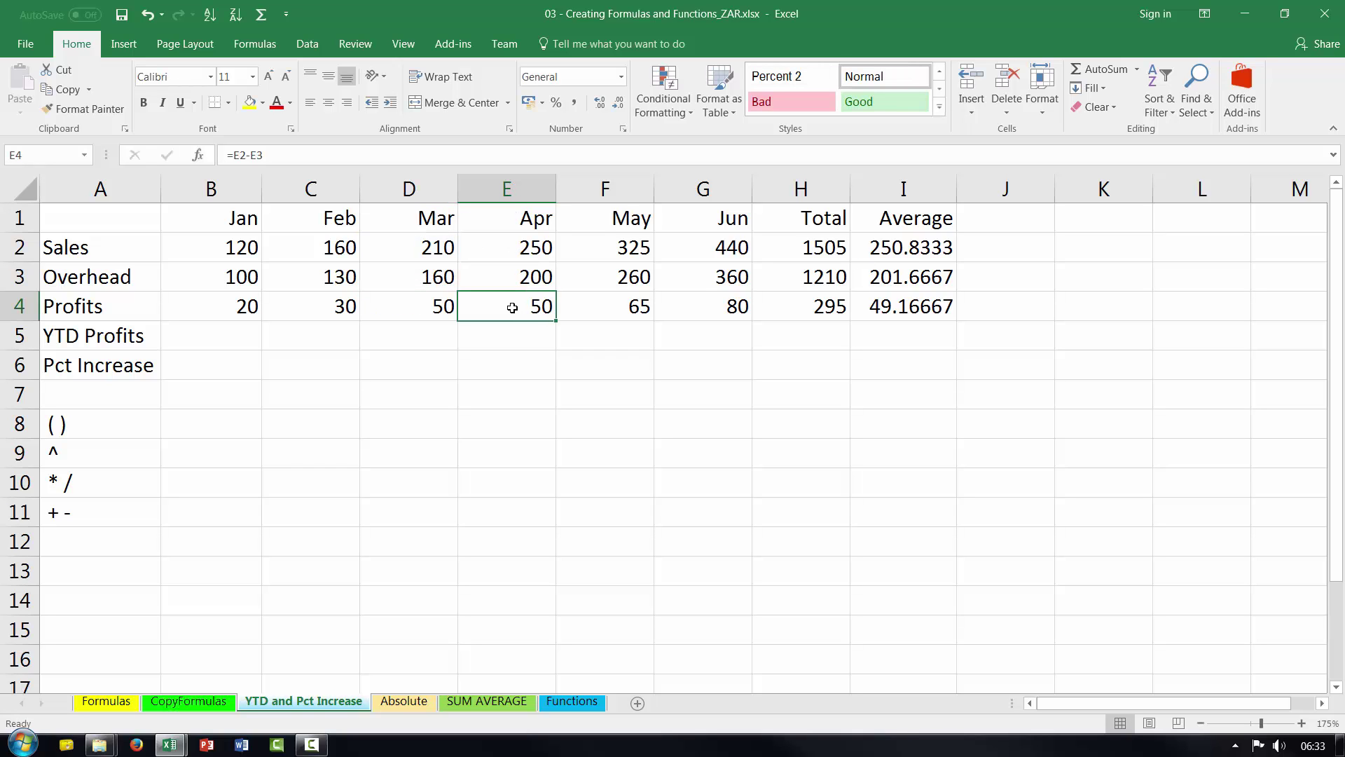
pyautogui.click(238, 311)
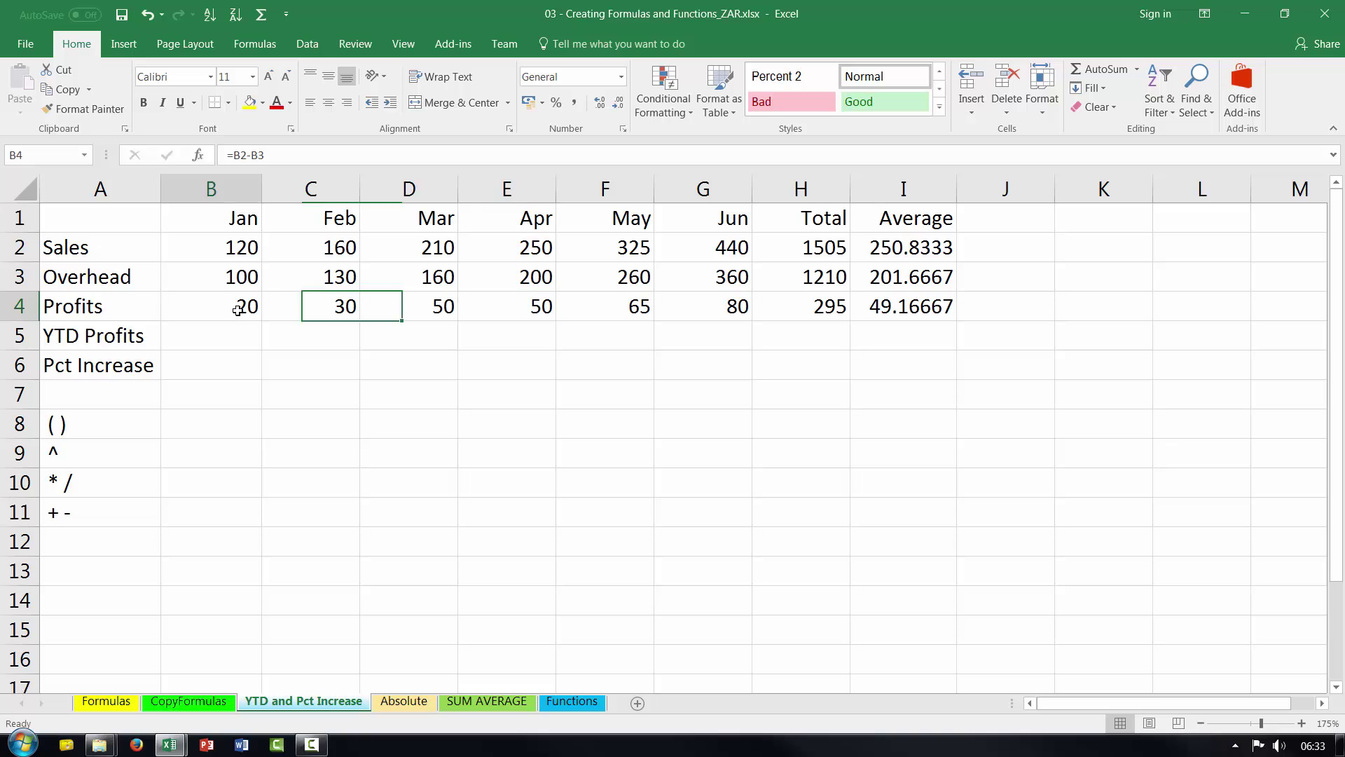
# Test January overhead at 125 (profit becomes -5), then undo back to 100.
pyautogui.click(240, 279)
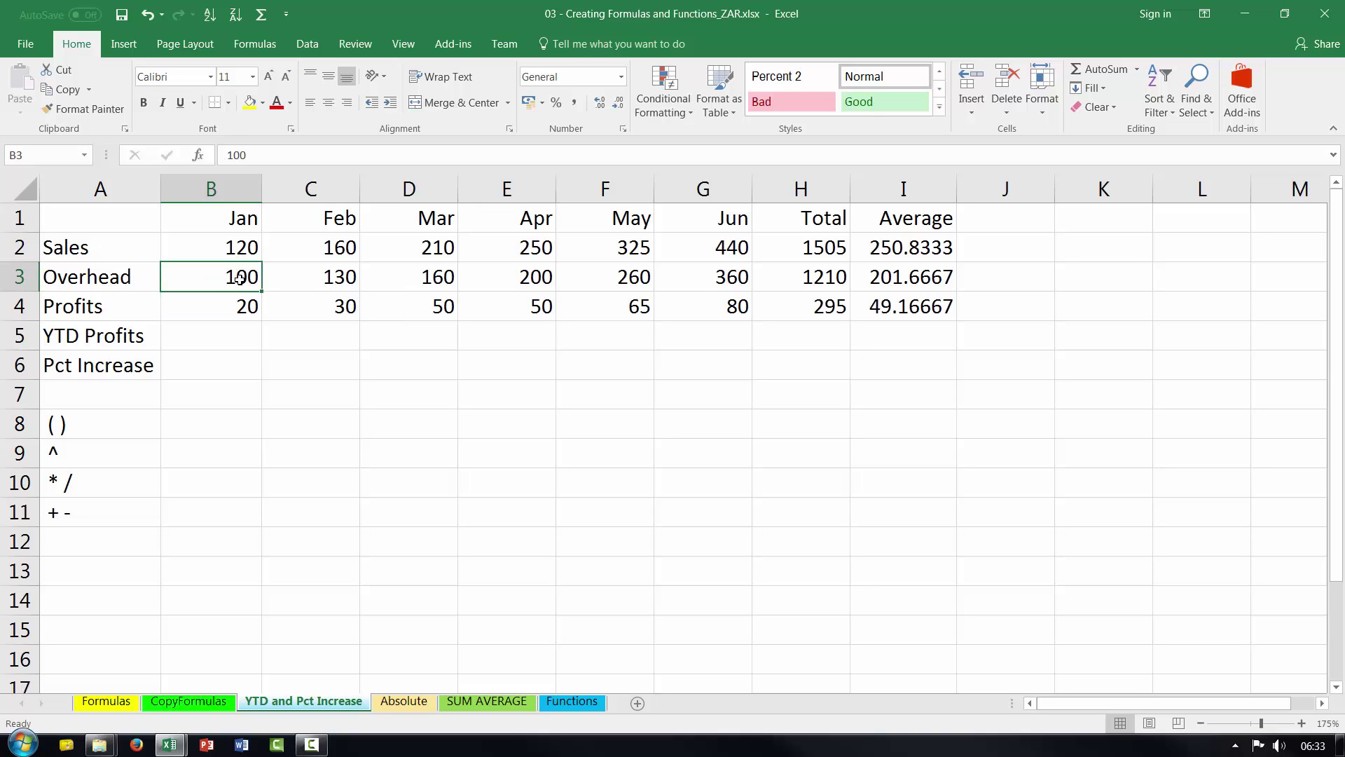
pyautogui.doubleClick(240, 280)
pyautogui.doubleClick(239, 280)
pyautogui.write('12')
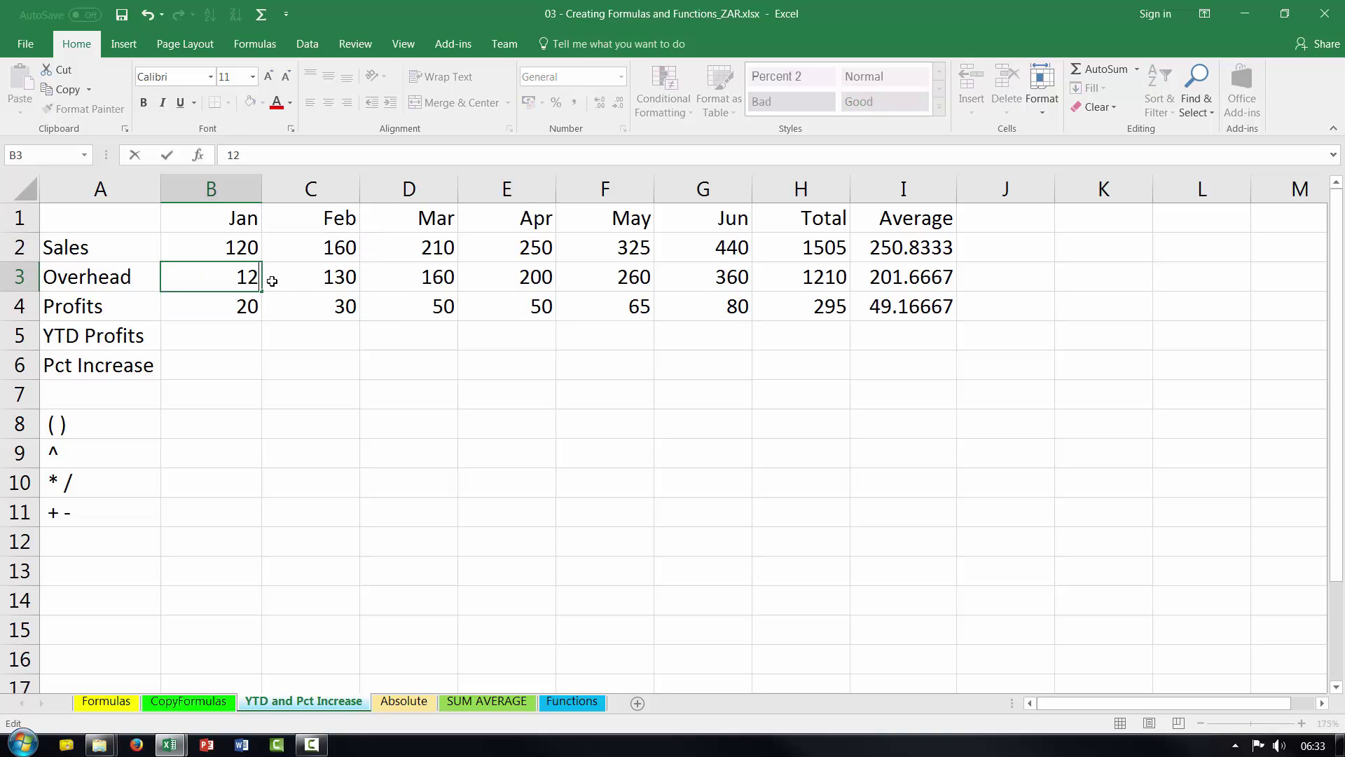
pyautogui.write('5')
pyautogui.click(241, 338)
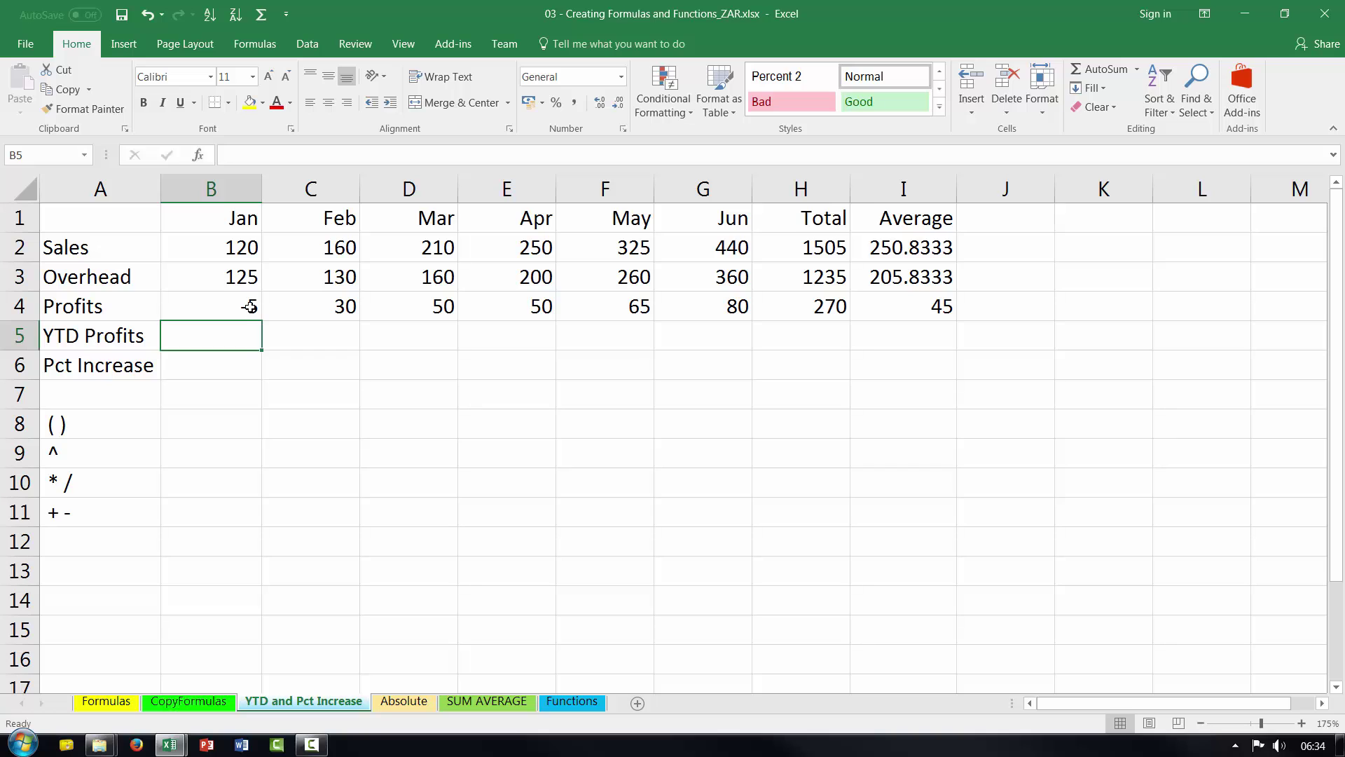
pyautogui.click(250, 306)
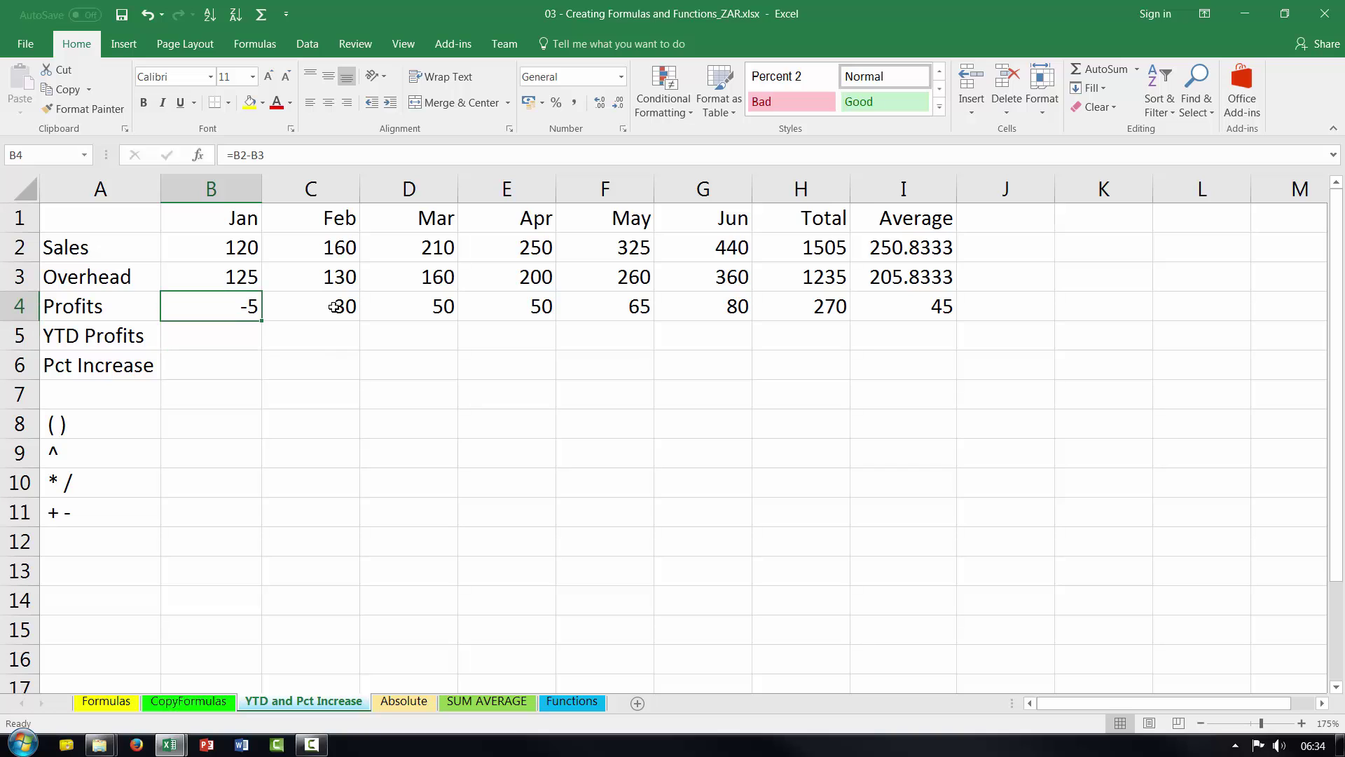
pyautogui.click(845, 310)
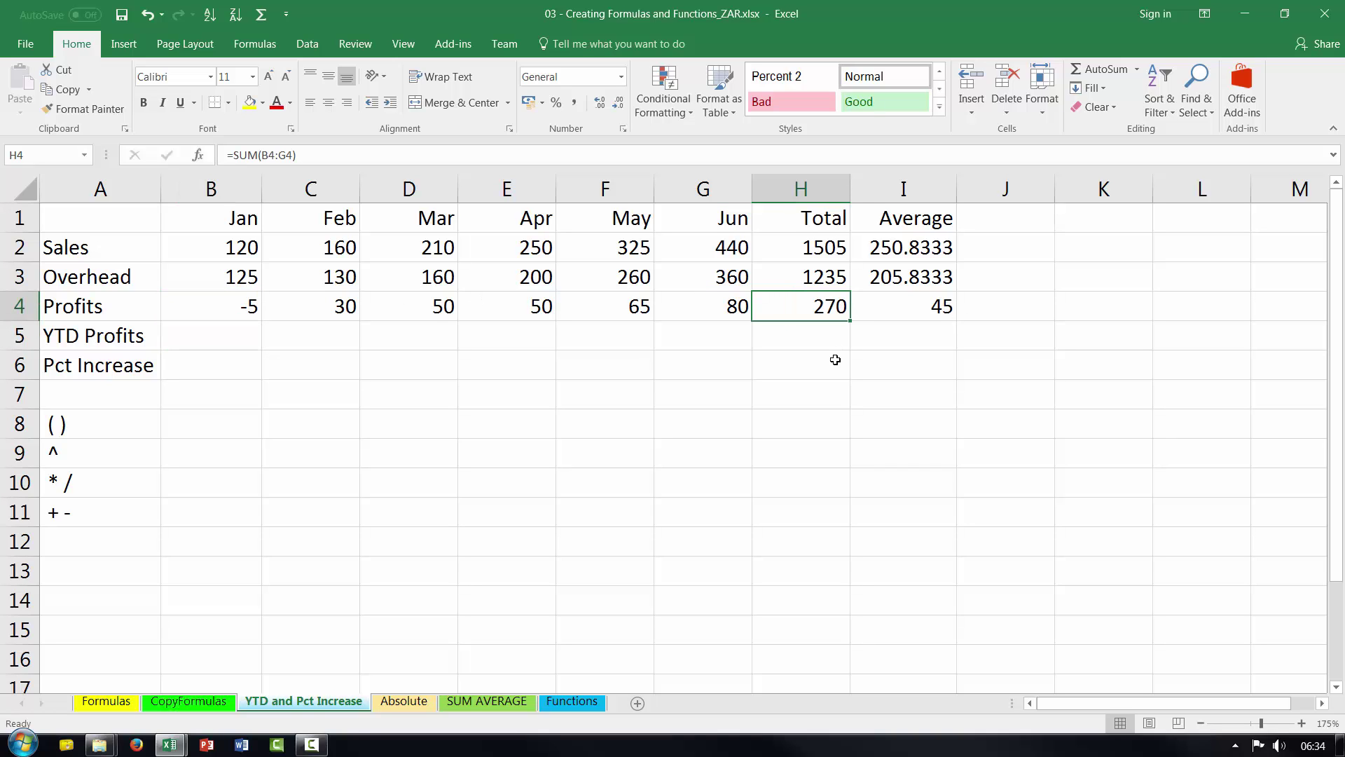
pyautogui.hotkey('ctrl', 'z')
# Type 20 and 50 as plain values into the January and February YTD Profits cells.
pyautogui.click(245, 339)
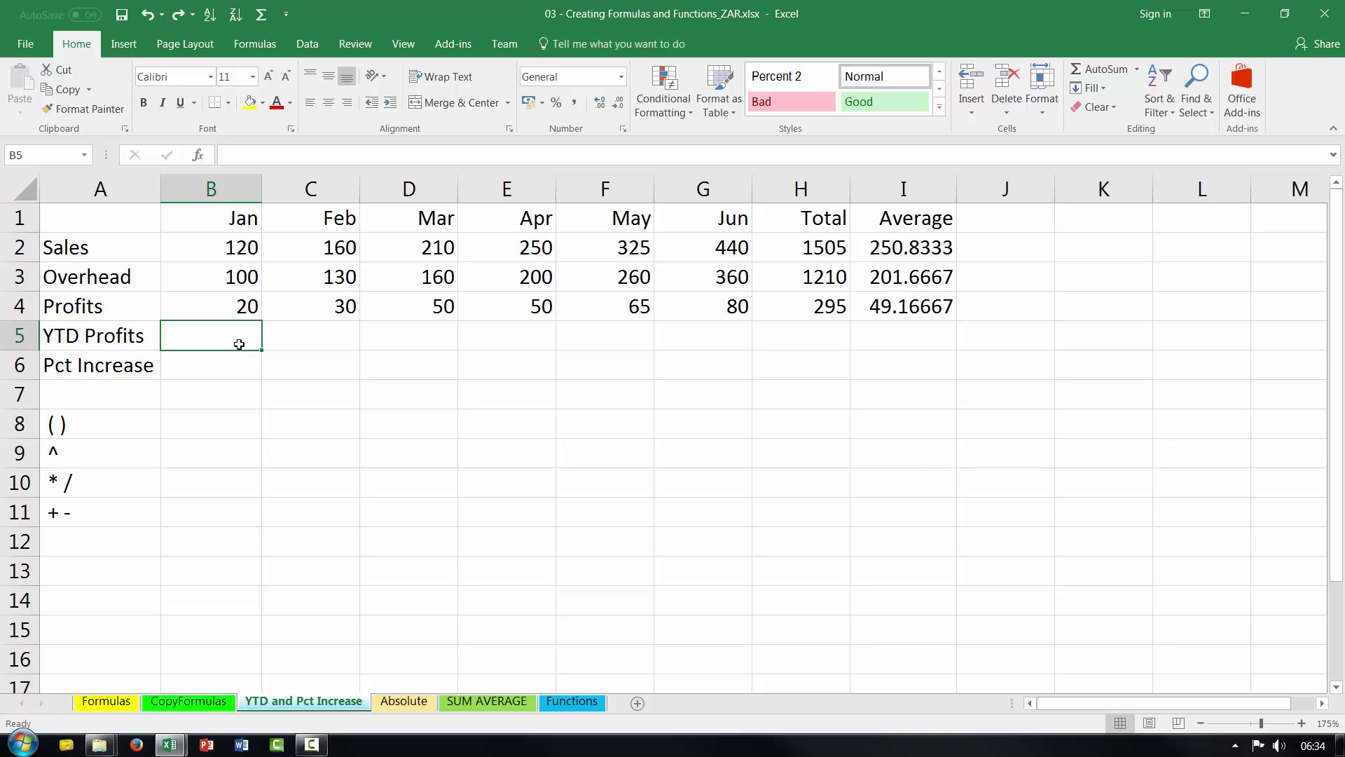
pyautogui.click(243, 307)
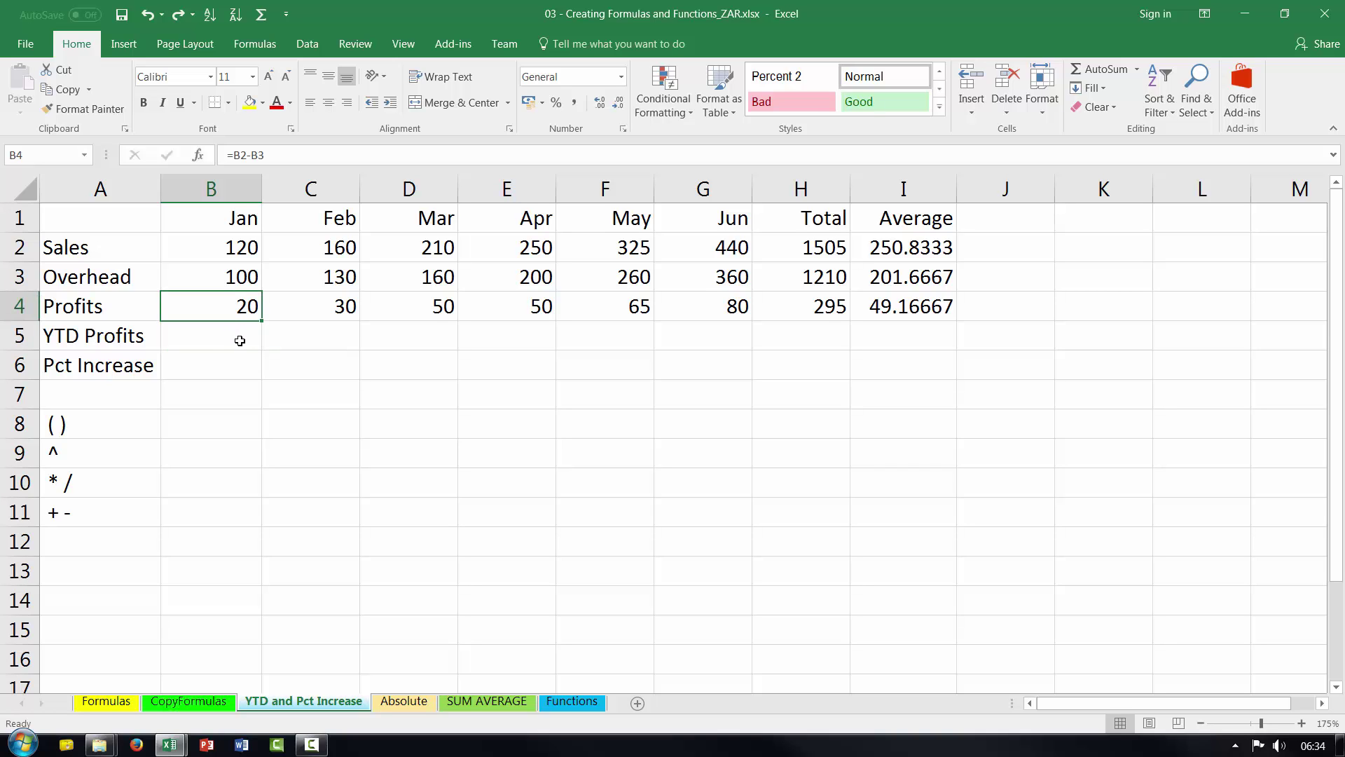
pyautogui.click(240, 336)
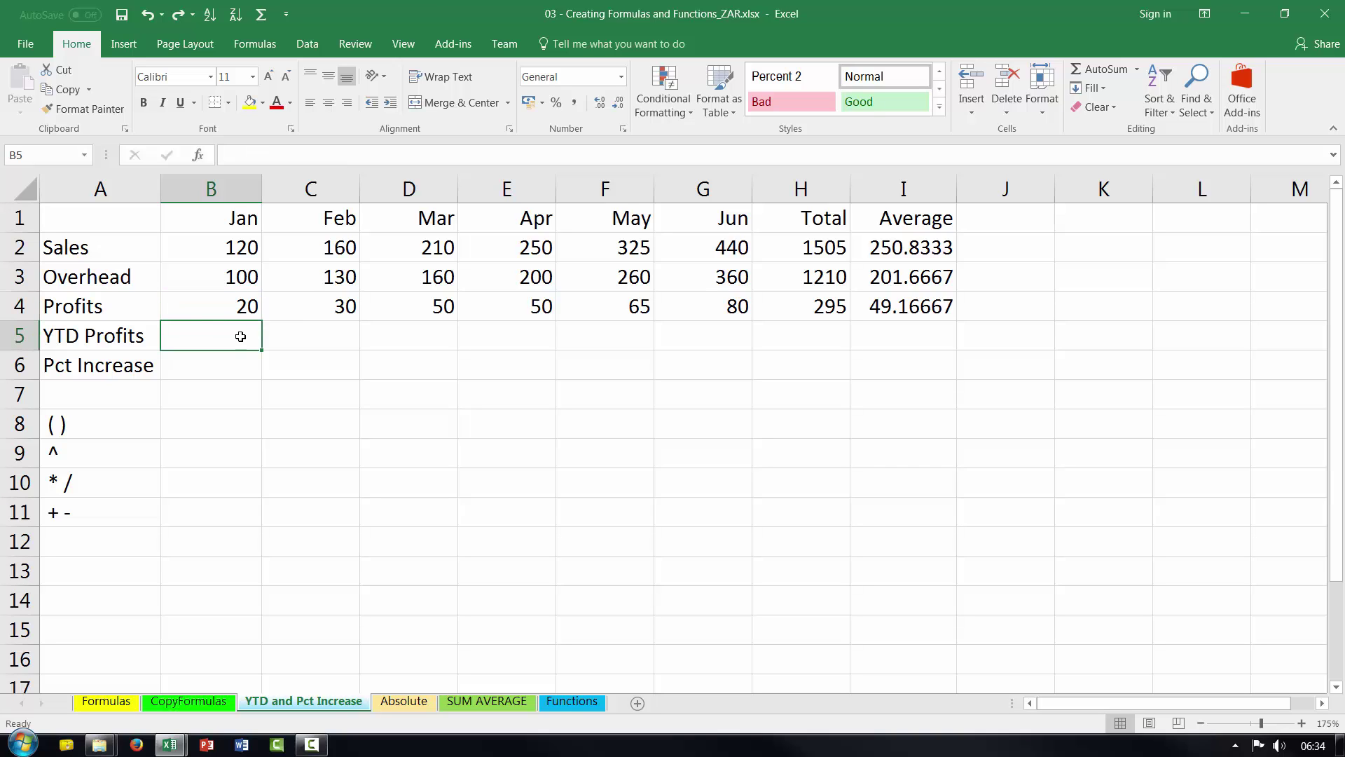
pyautogui.write('20')
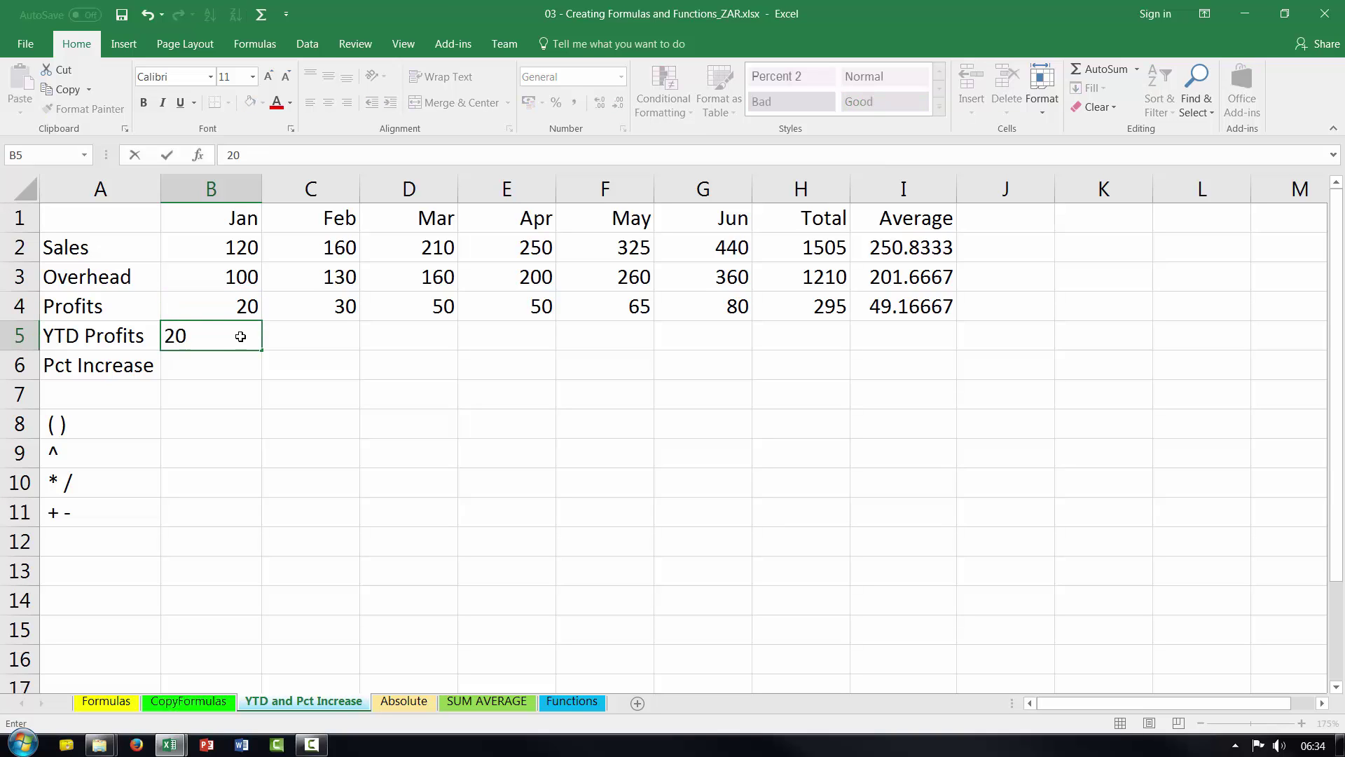
pyautogui.press('Return')
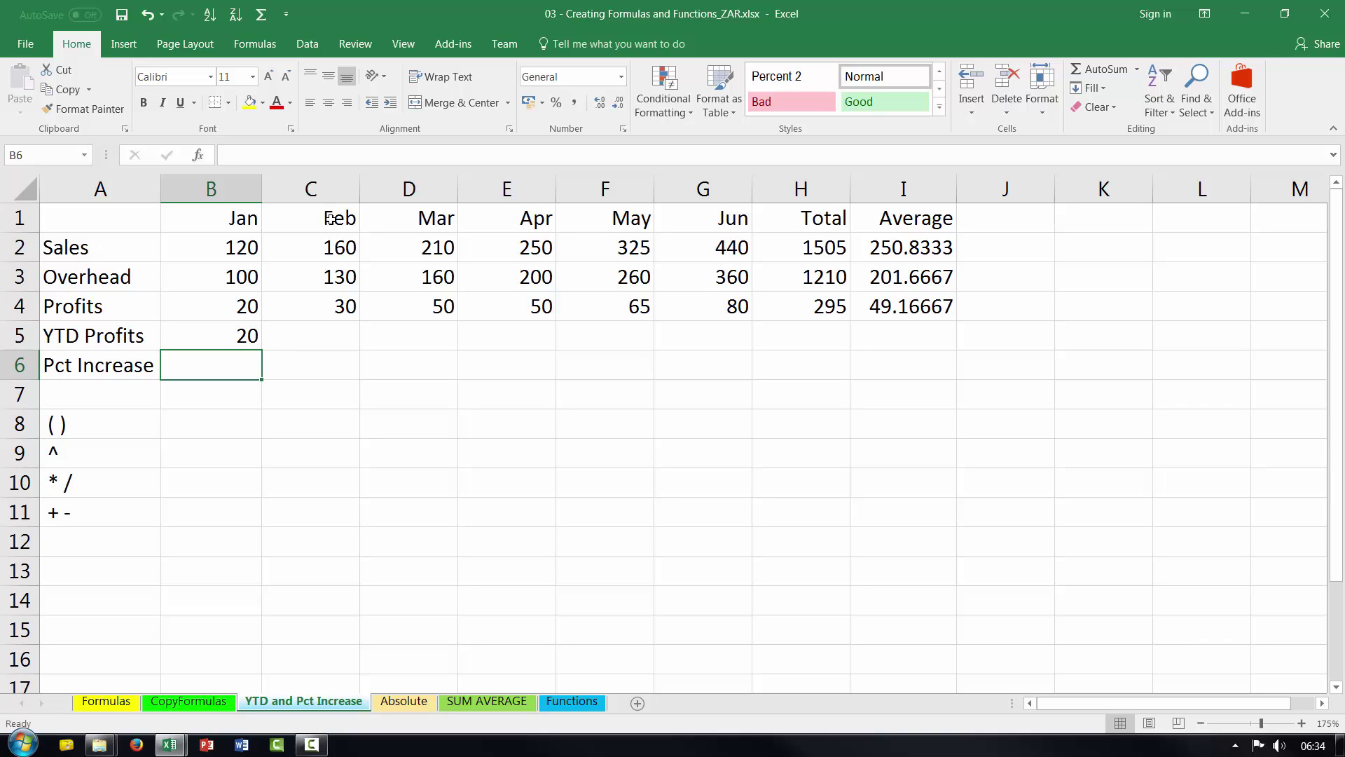
pyautogui.click(342, 309)
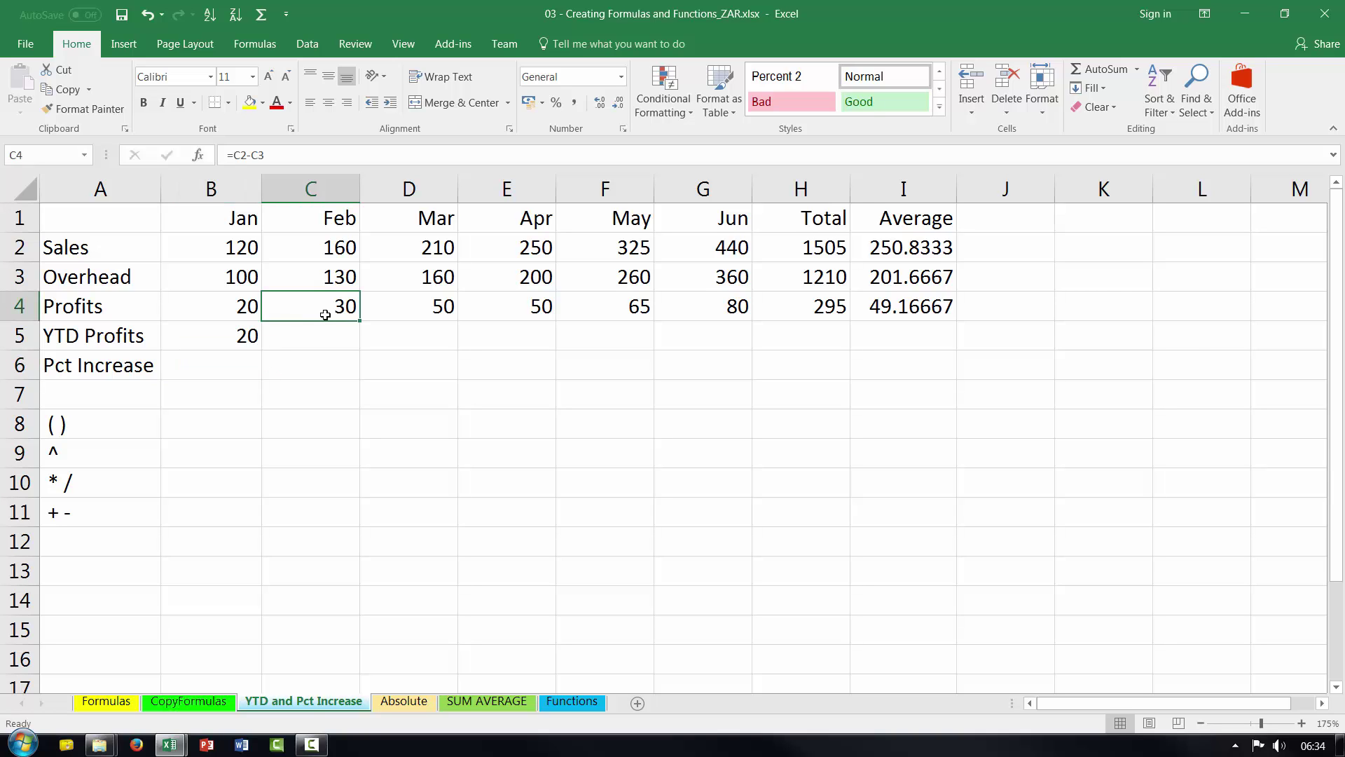
pyautogui.click(240, 309)
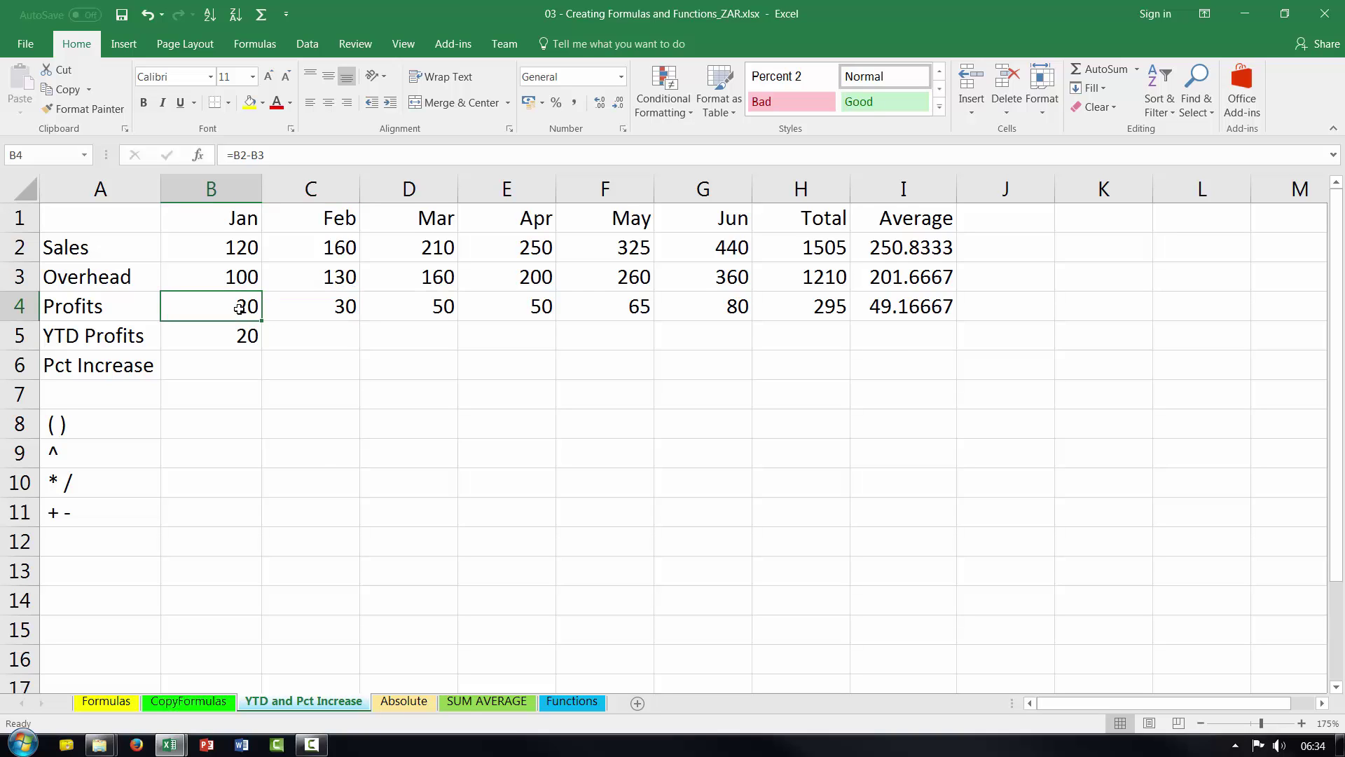
pyautogui.click(320, 334)
pyautogui.write('50')
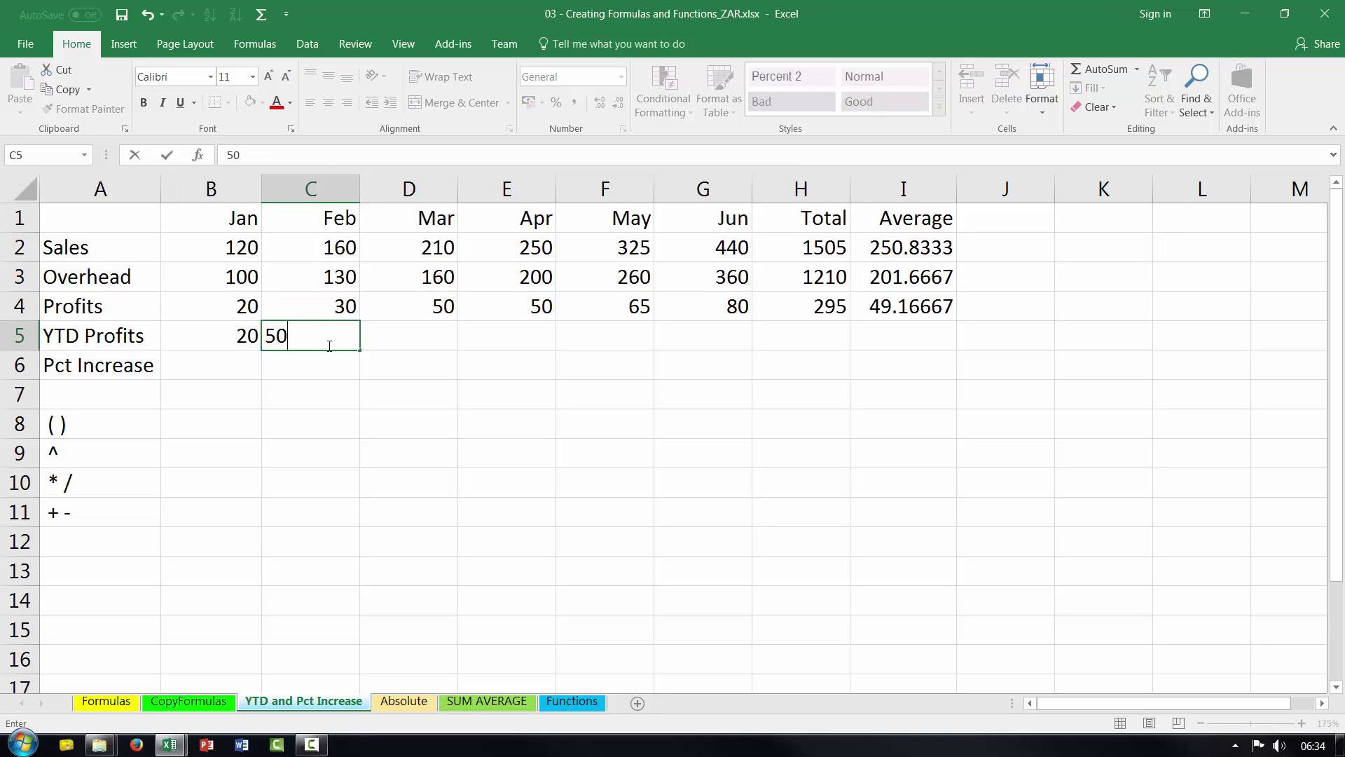
pyautogui.press('Return')
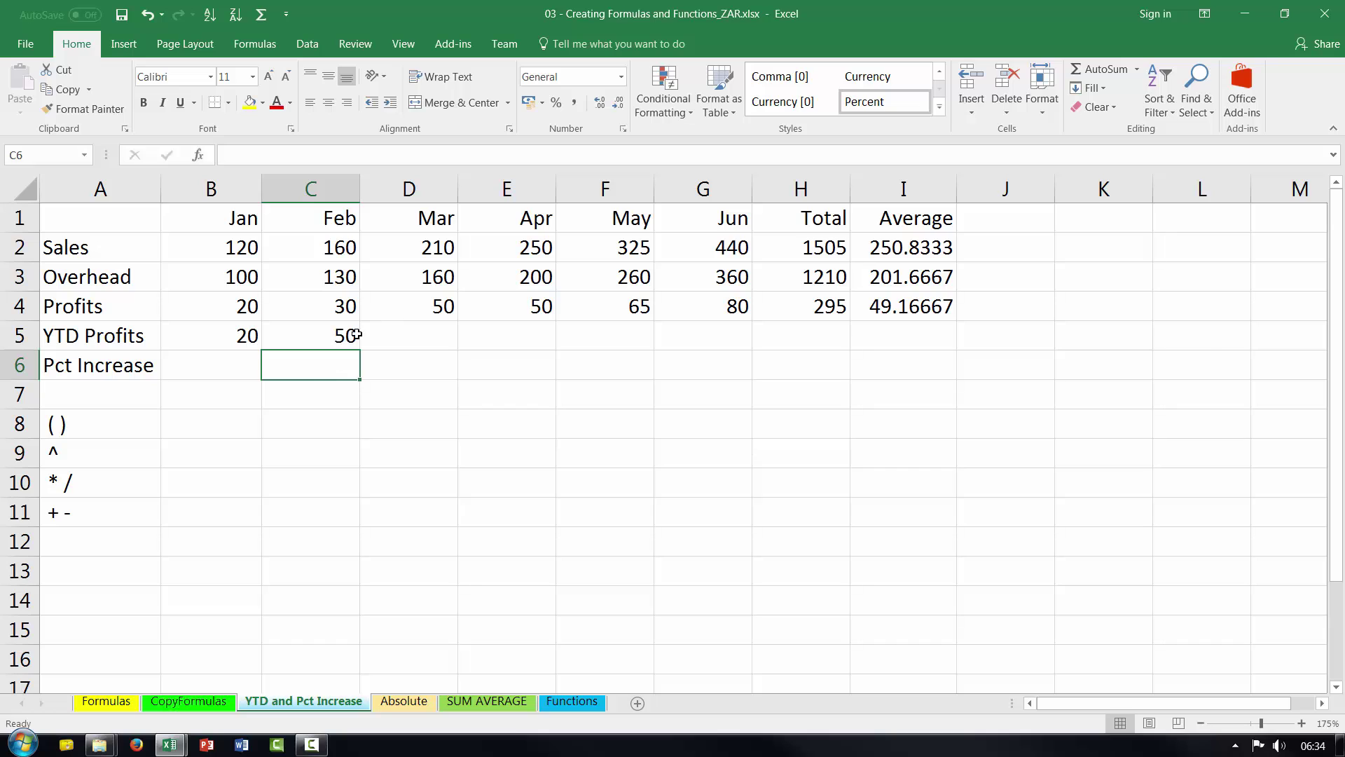
# Clear the typed 50 and 20 from the February and January YTD Profits cells.
pyautogui.click(321, 346)
pyautogui.press('Delete')
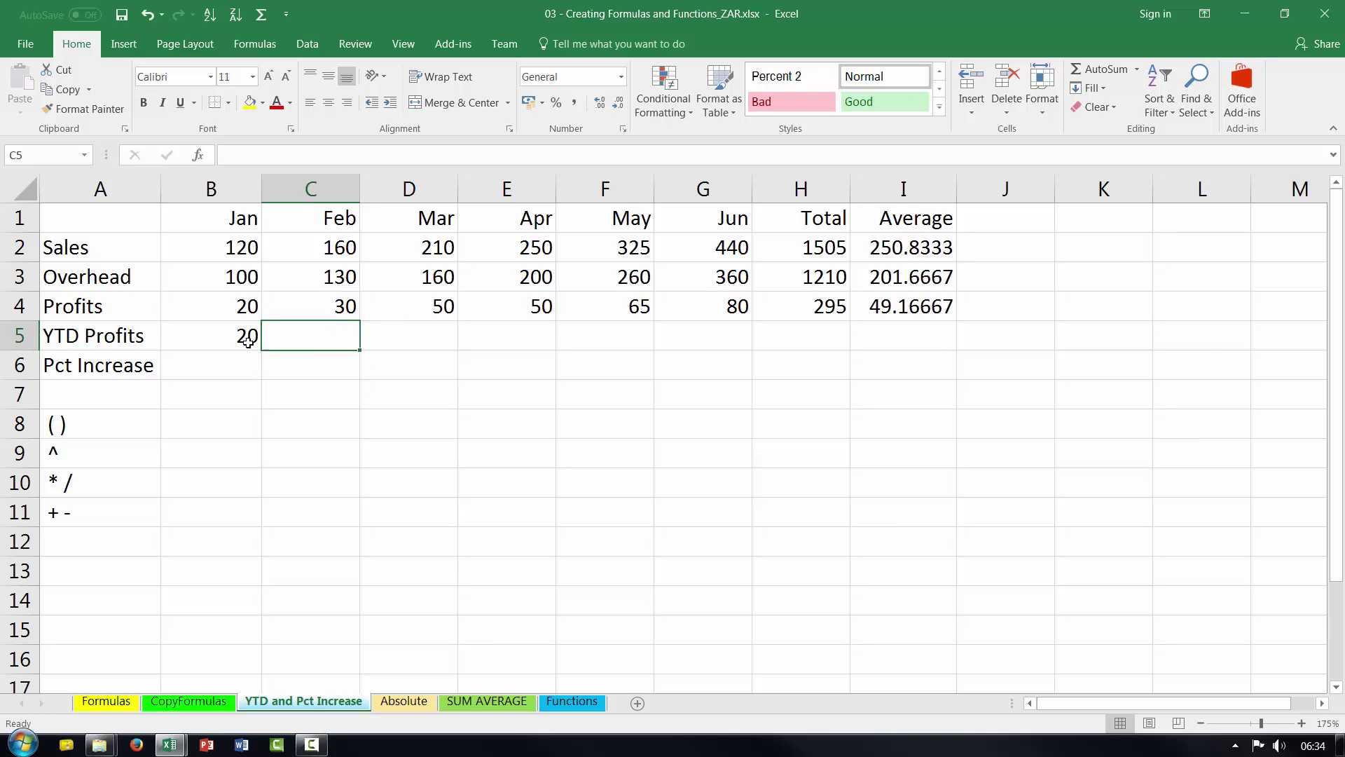
pyautogui.click(246, 342)
pyautogui.press('Delete')
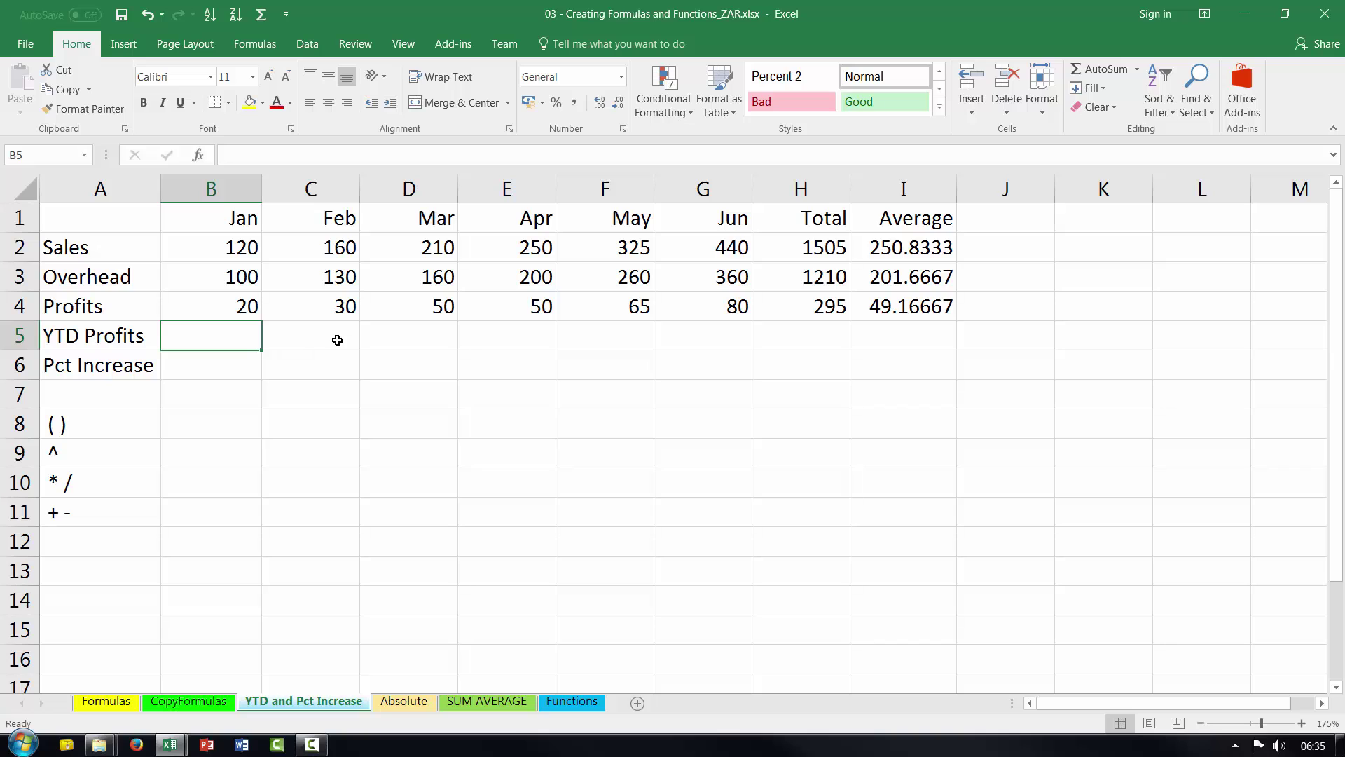
# Enter =B4 in B5 so January's YTD Profits shows 20.
pyautogui.click(337, 340)
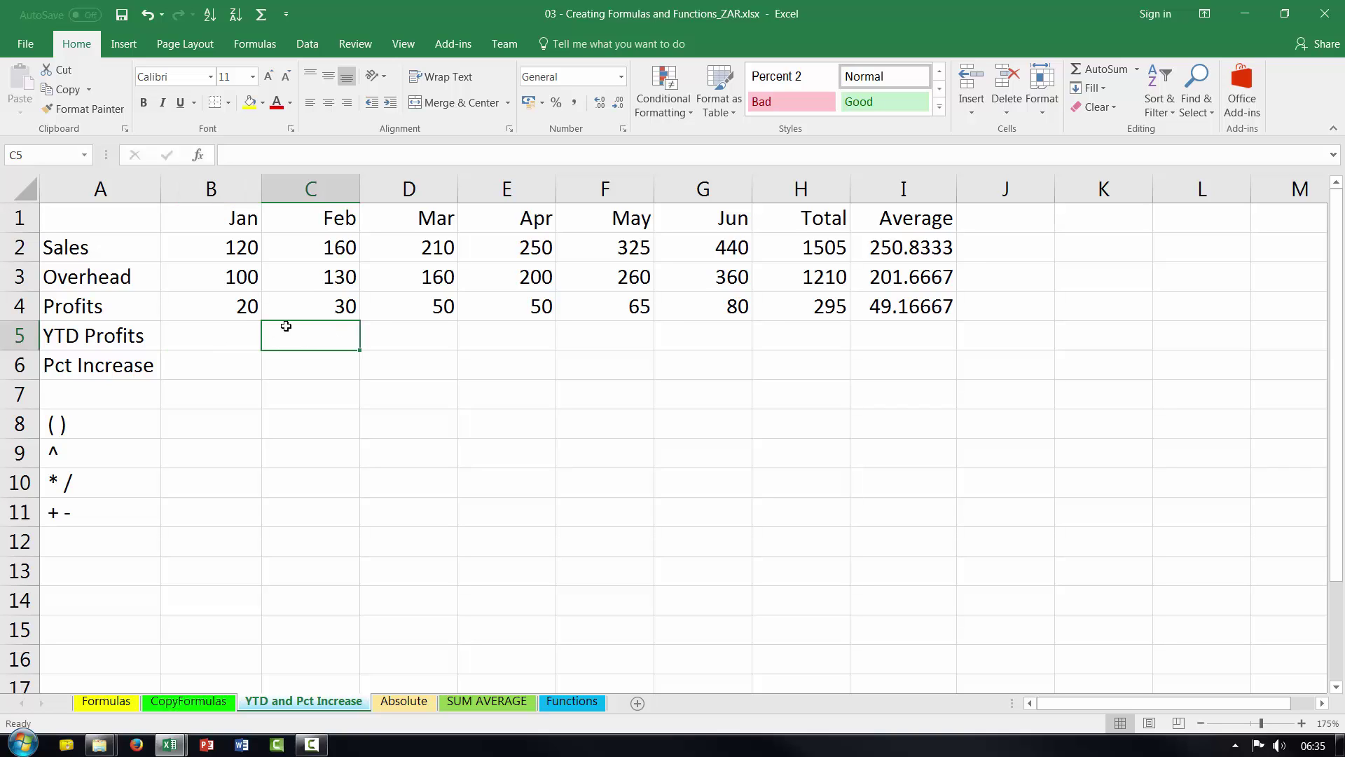
pyautogui.click(239, 307)
pyautogui.click(337, 308)
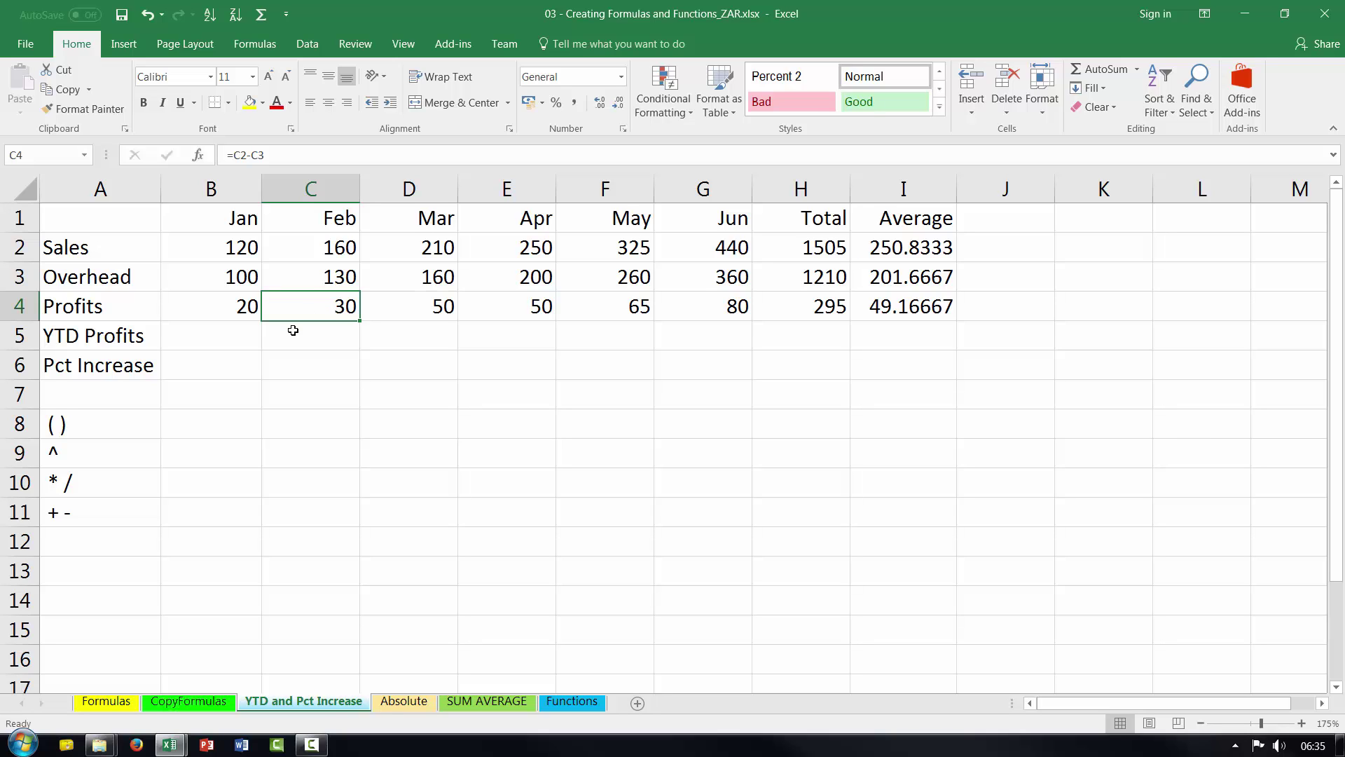
pyautogui.click(241, 339)
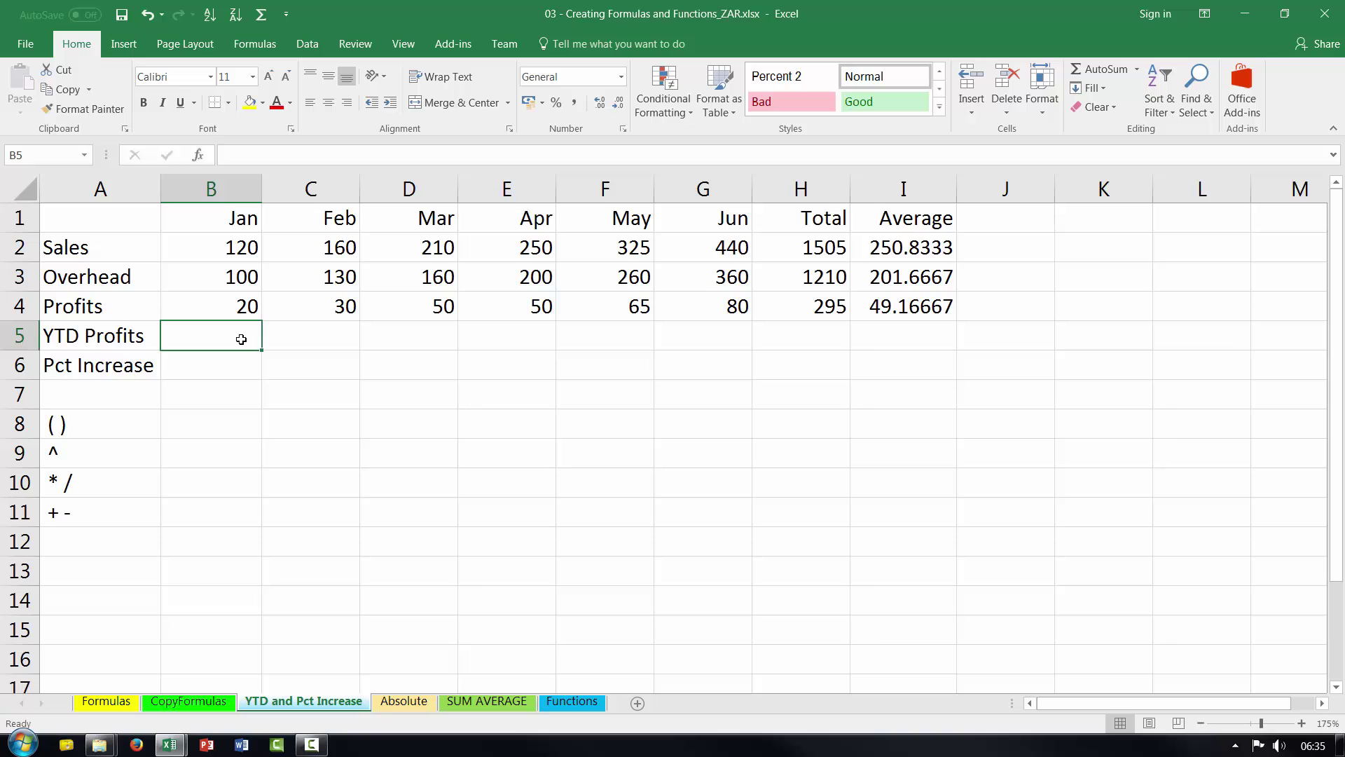
pyautogui.write('=')
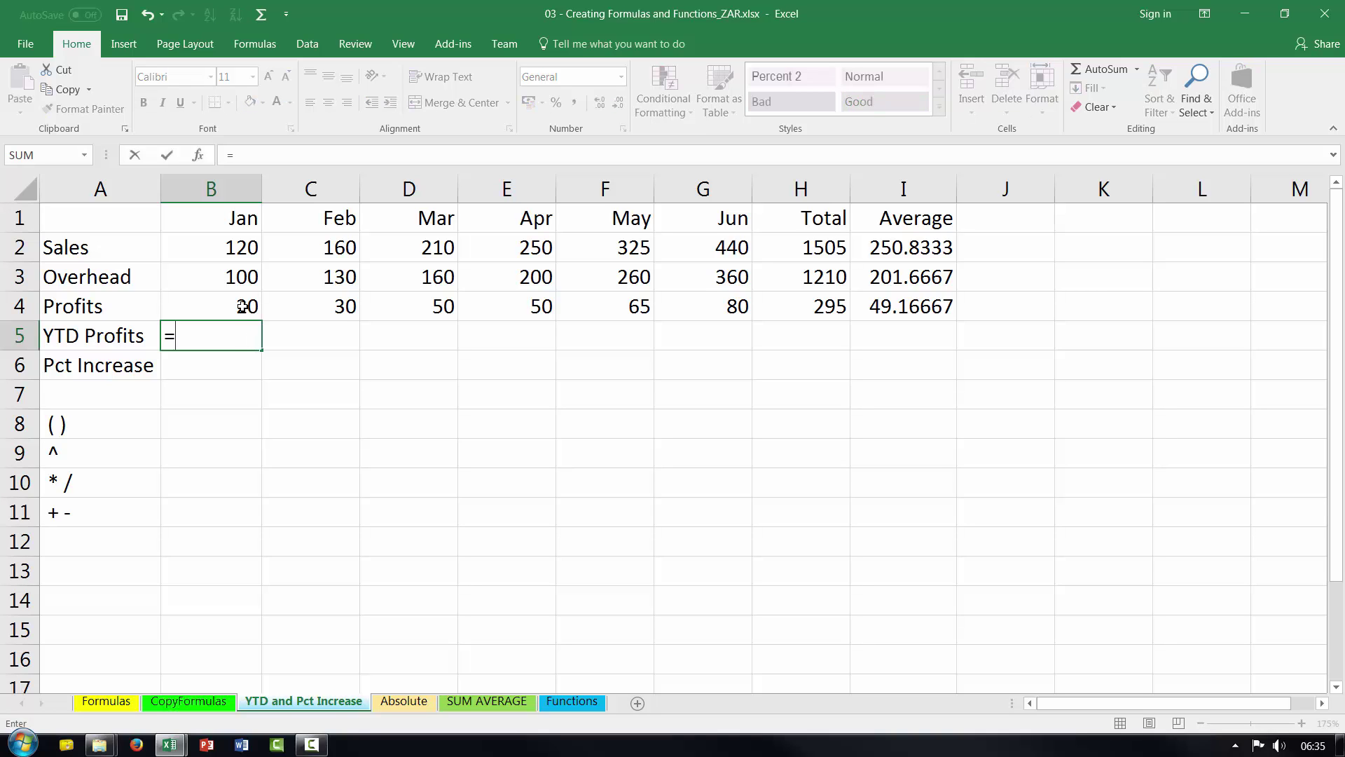
pyautogui.click(242, 306)
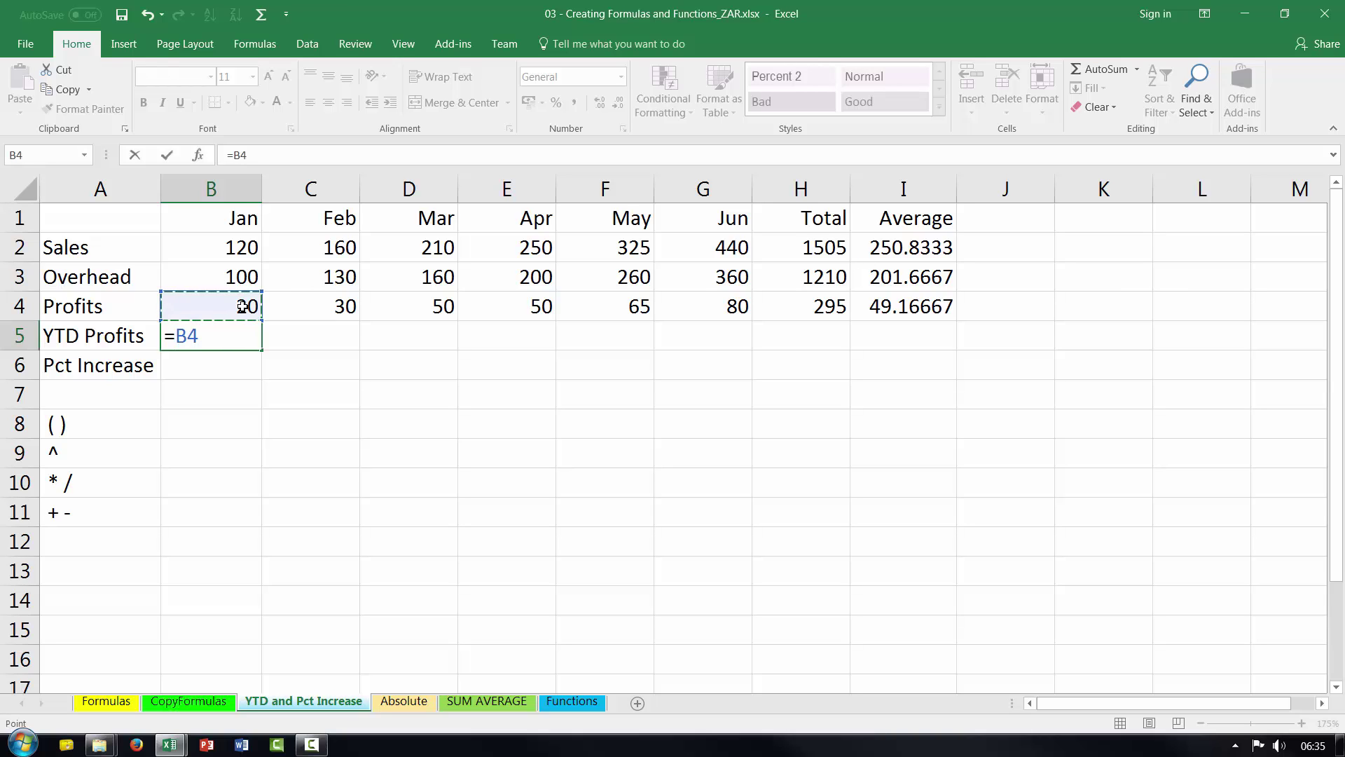
pyautogui.press('Return')
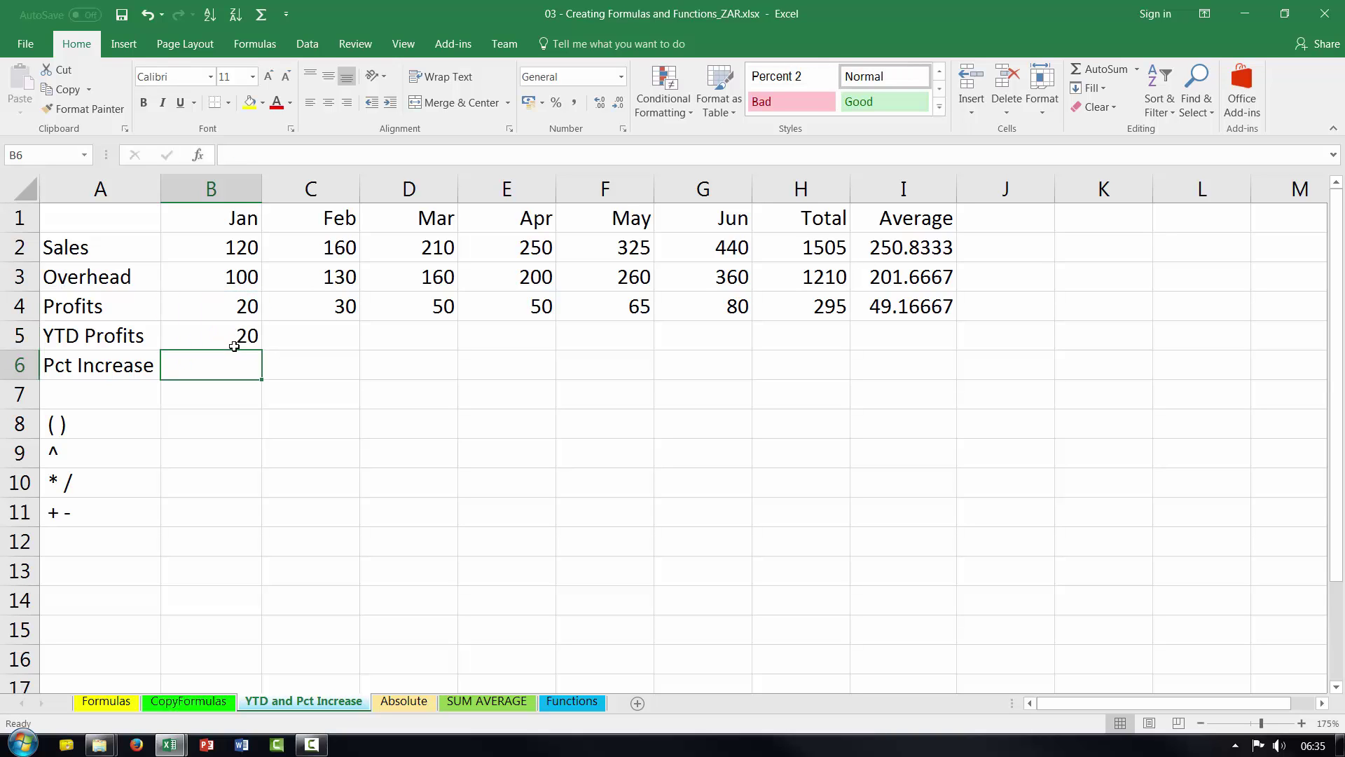
pyautogui.click(244, 337)
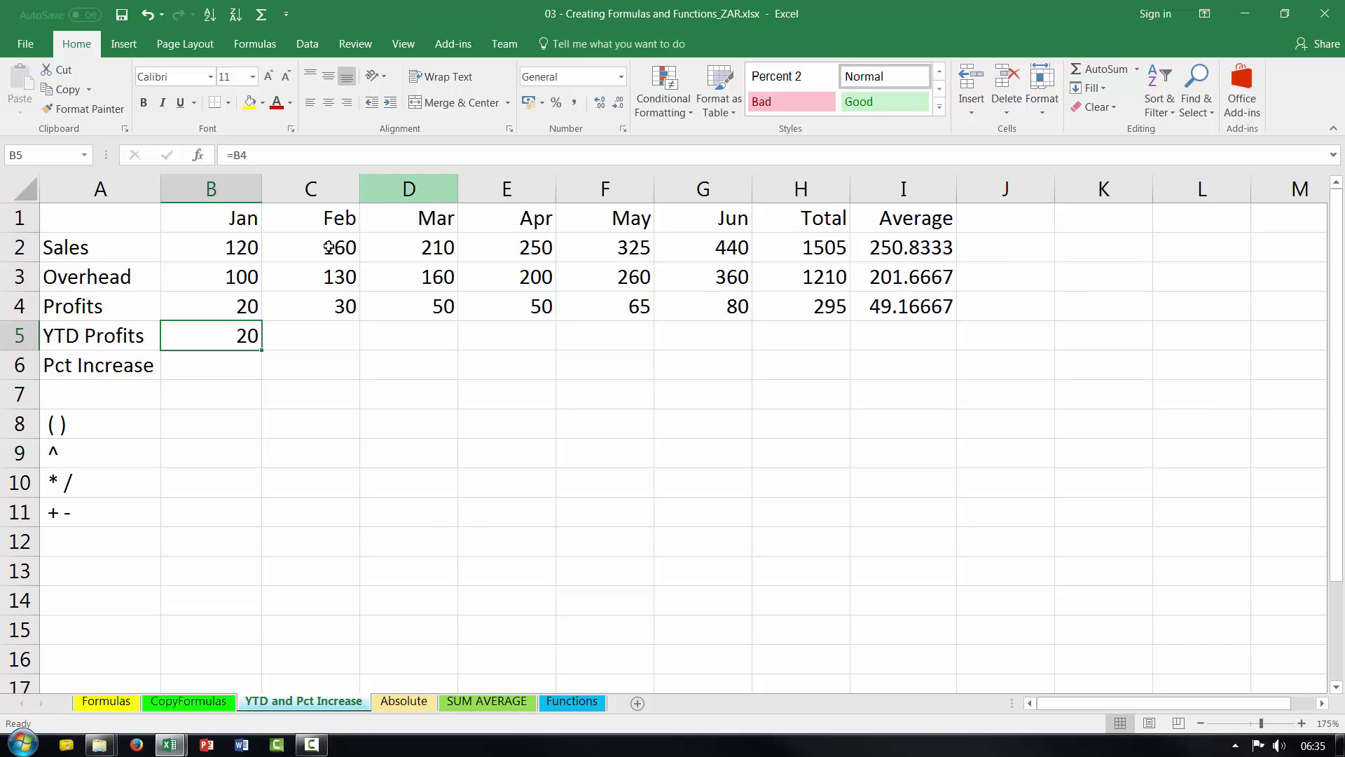
# Enter =B4+C4 in C5 so February's YTD Profits shows 50.
pyautogui.click(250, 305)
pyautogui.click(328, 302)
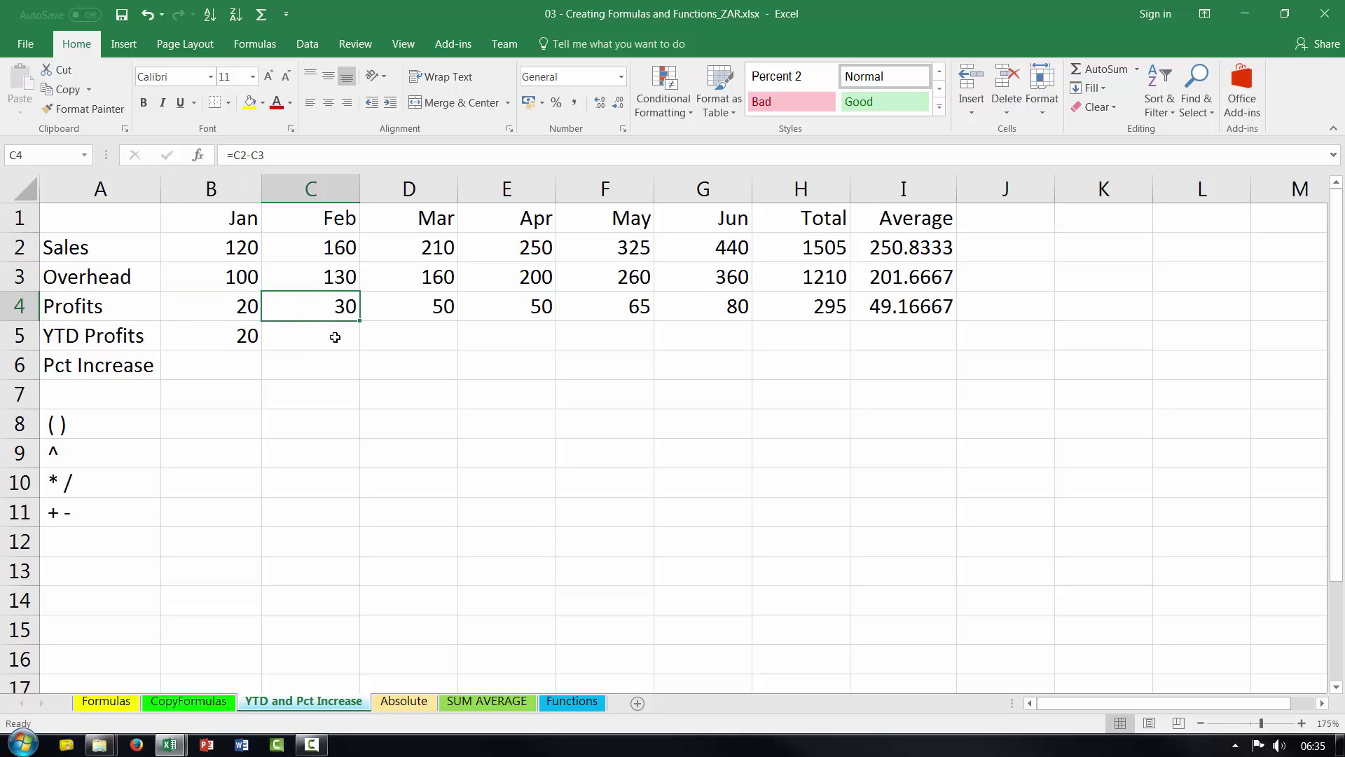
pyautogui.click(335, 338)
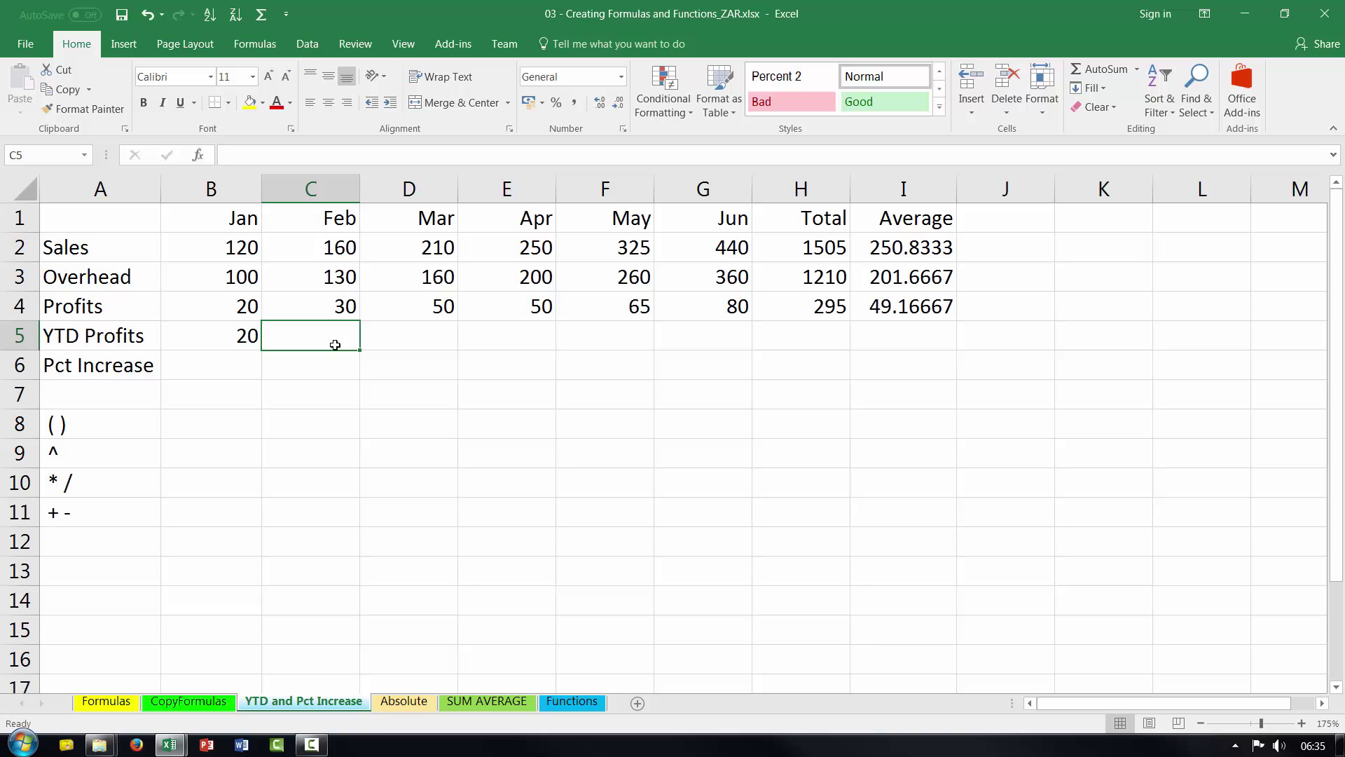
pyautogui.write('=')
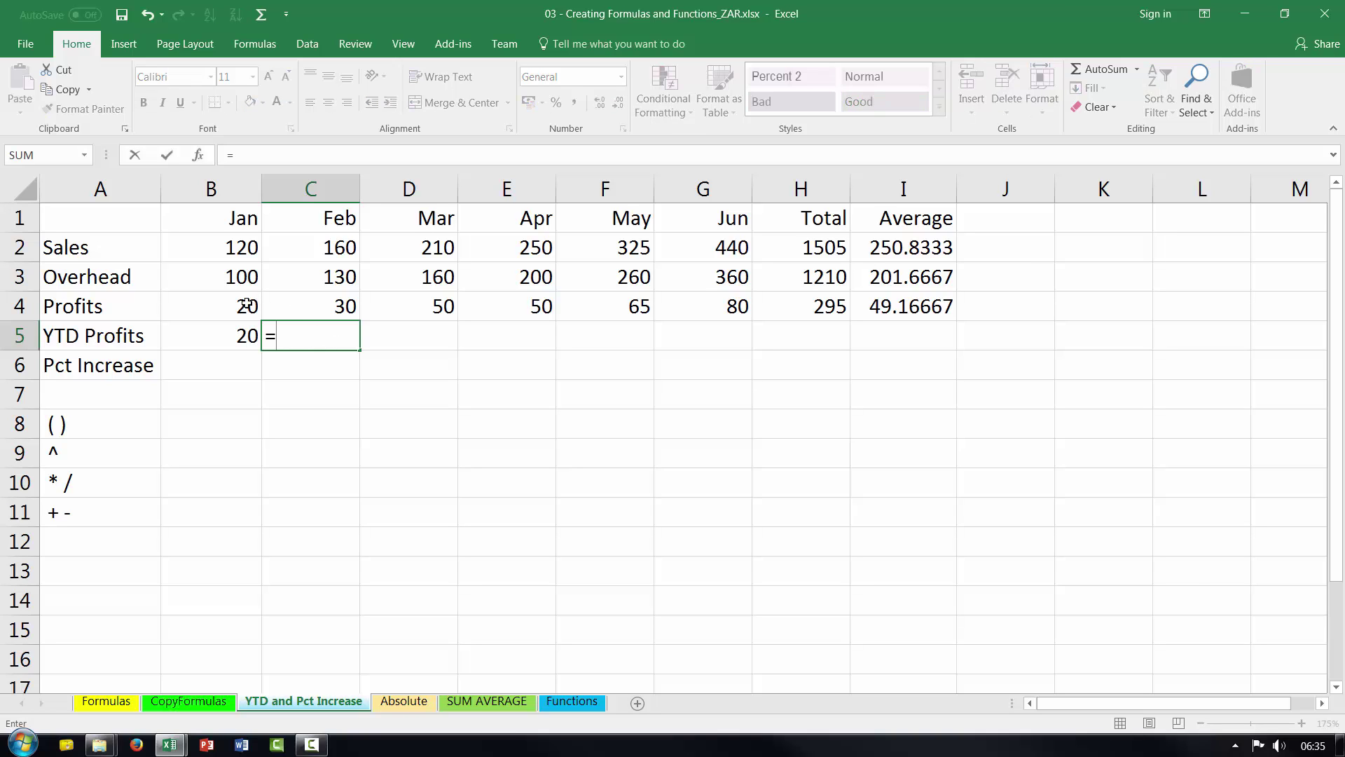
pyautogui.click(244, 308)
pyautogui.write('+')
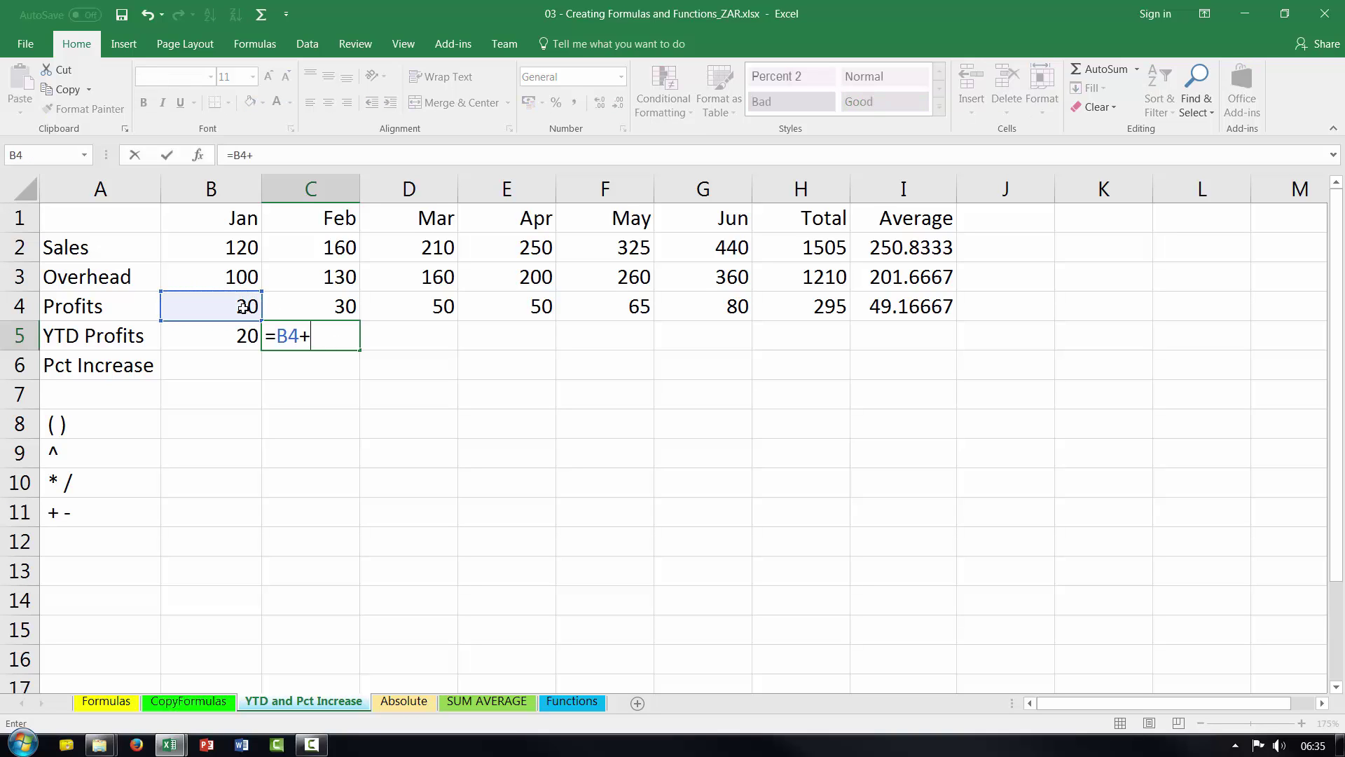
pyautogui.click(320, 305)
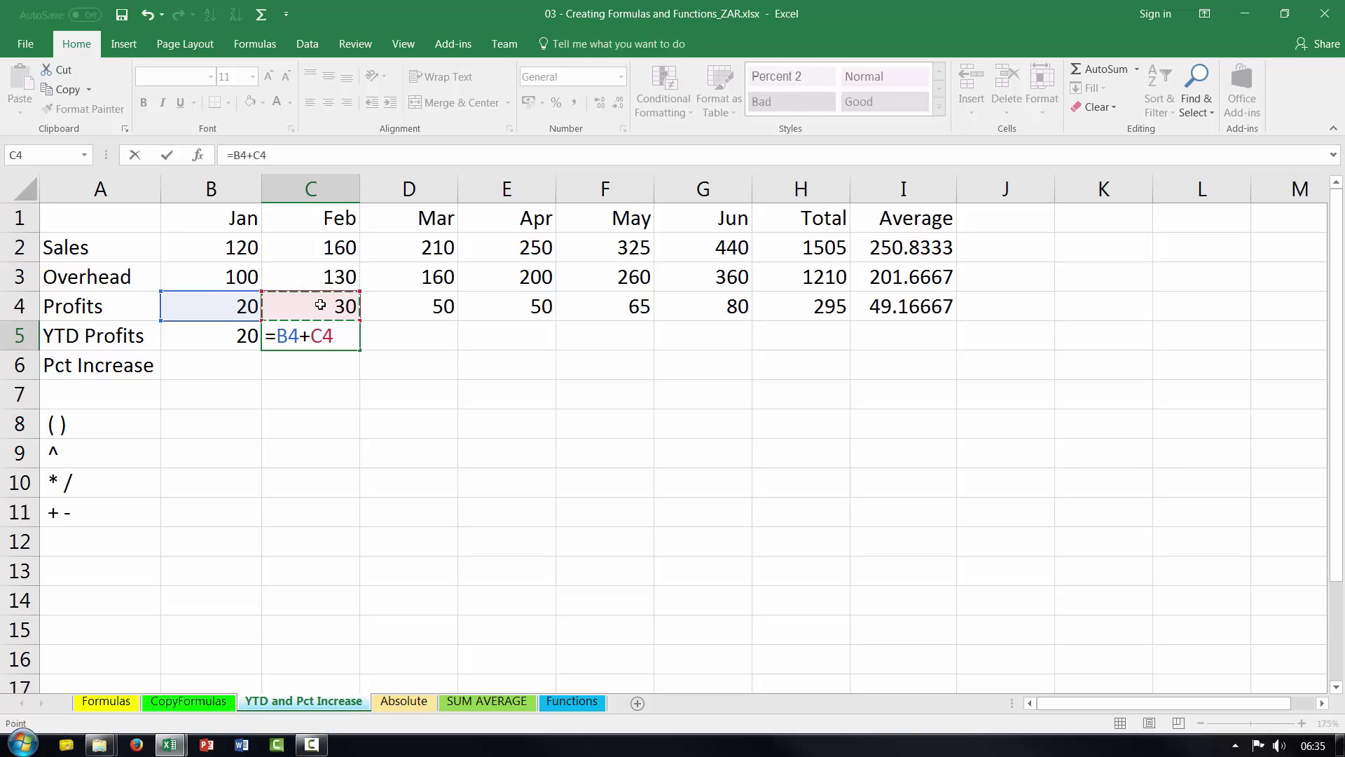
pyautogui.press('Return')
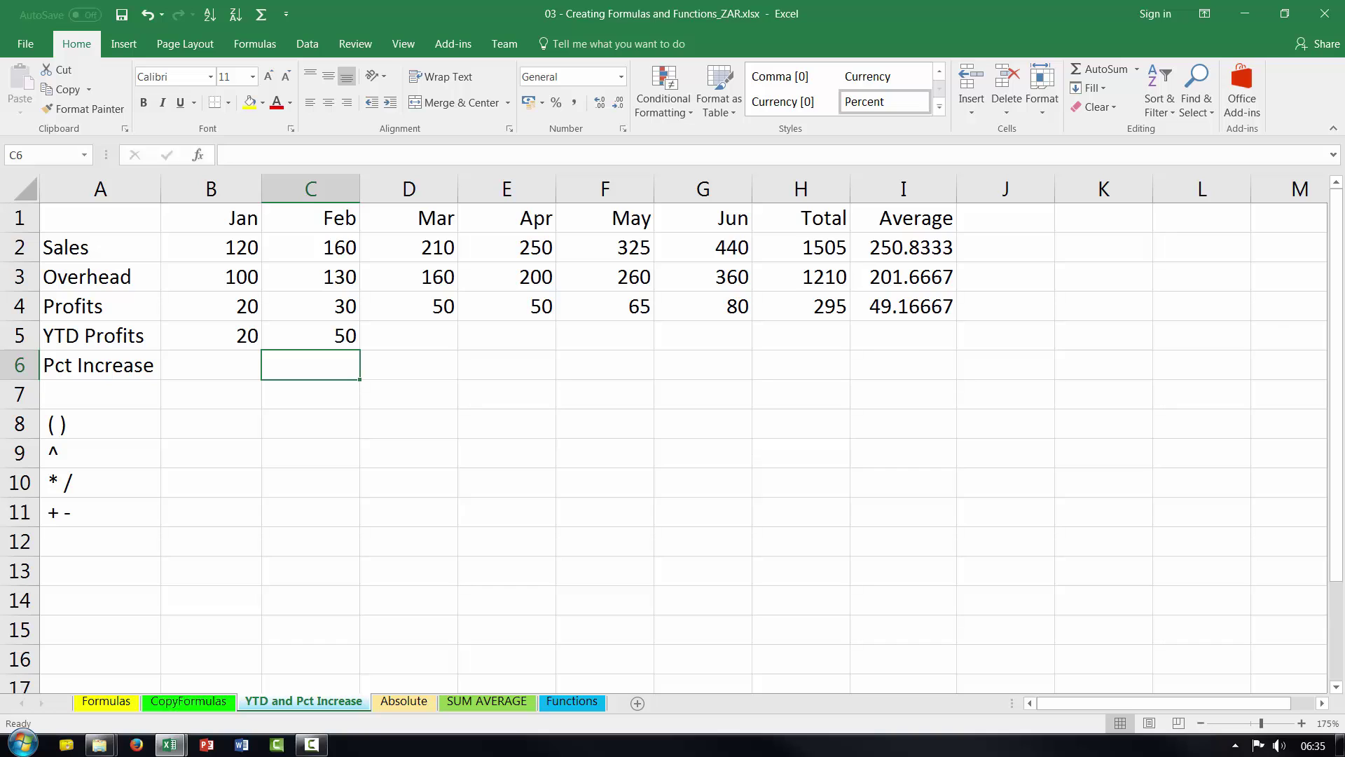
pyautogui.click(342, 341)
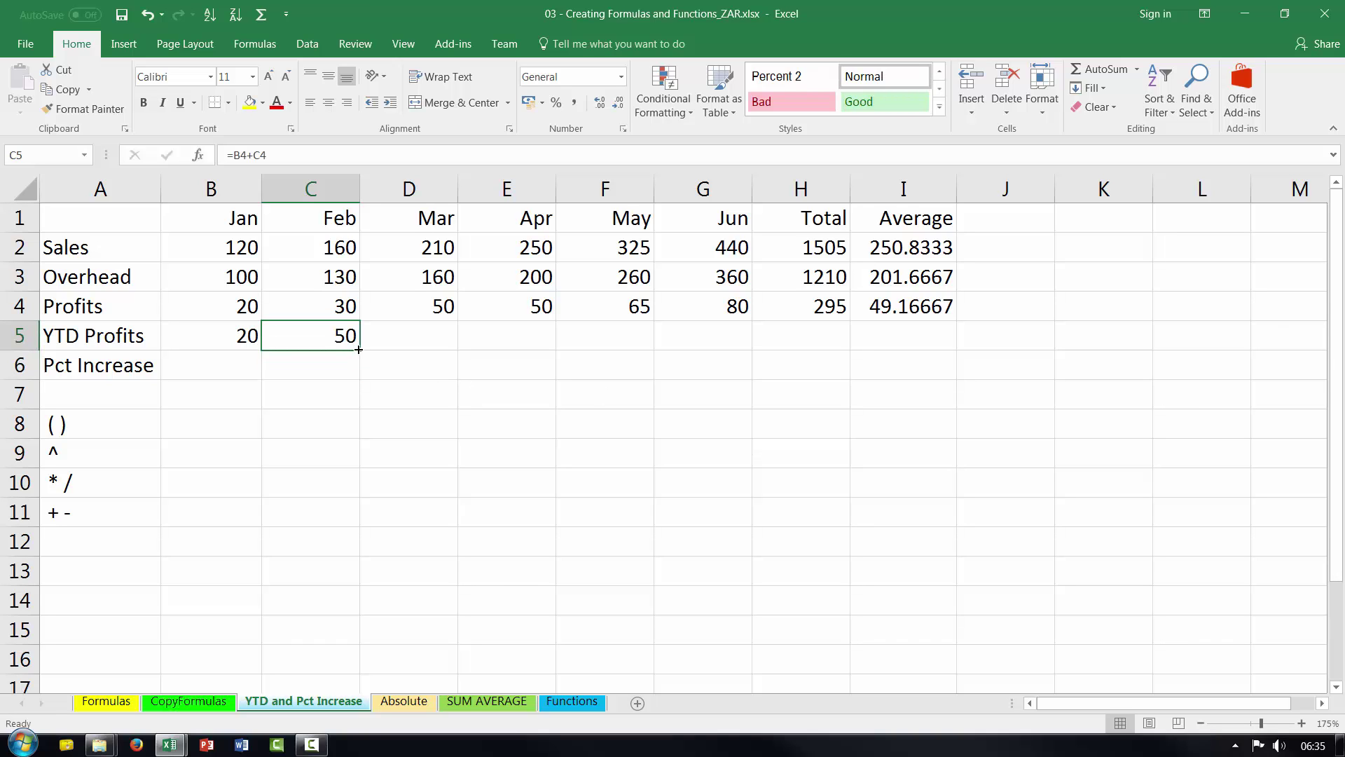
# Fill the C5 formula across D5:G5, giving 80, 100, 115 and 145, and check each copy.
pyautogui.moveTo(358, 349); pyautogui.dragTo(744, 367)
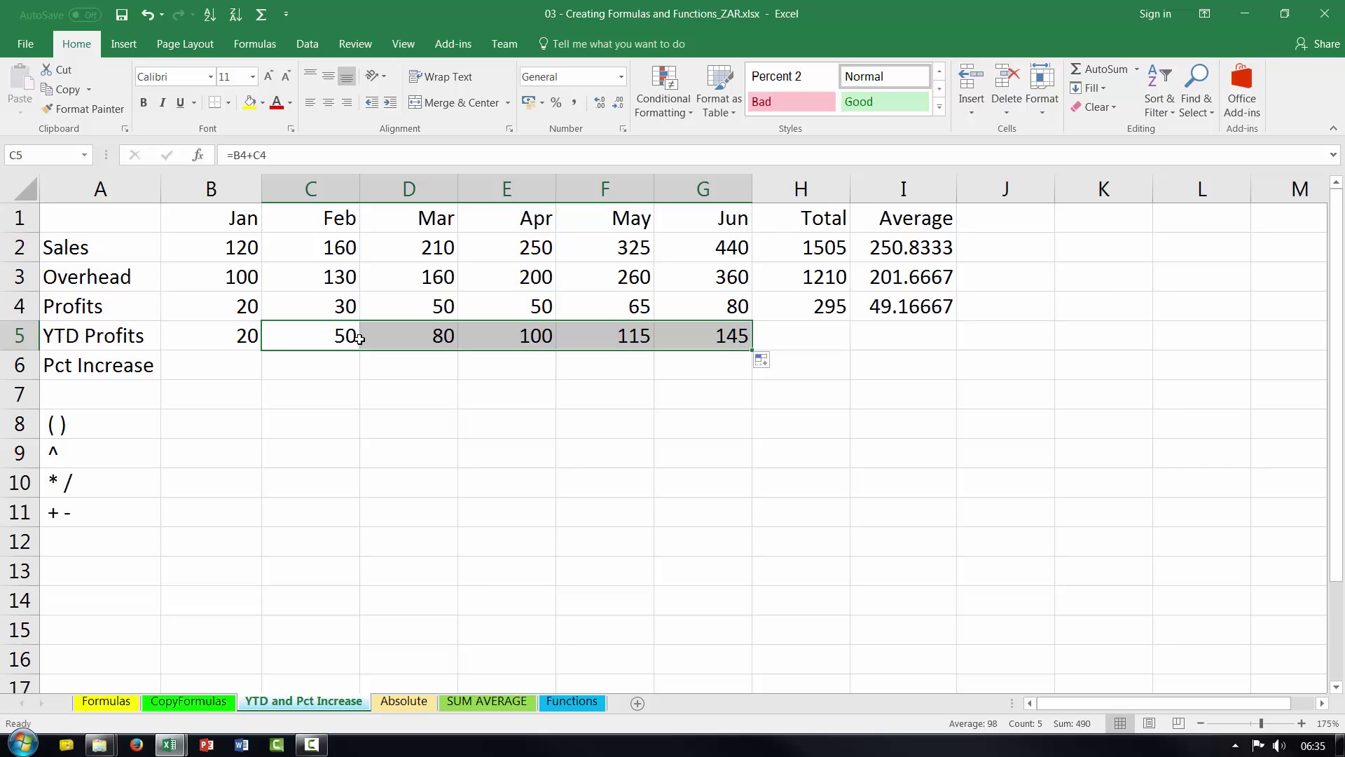
pyautogui.click(436, 341)
pyautogui.click(544, 344)
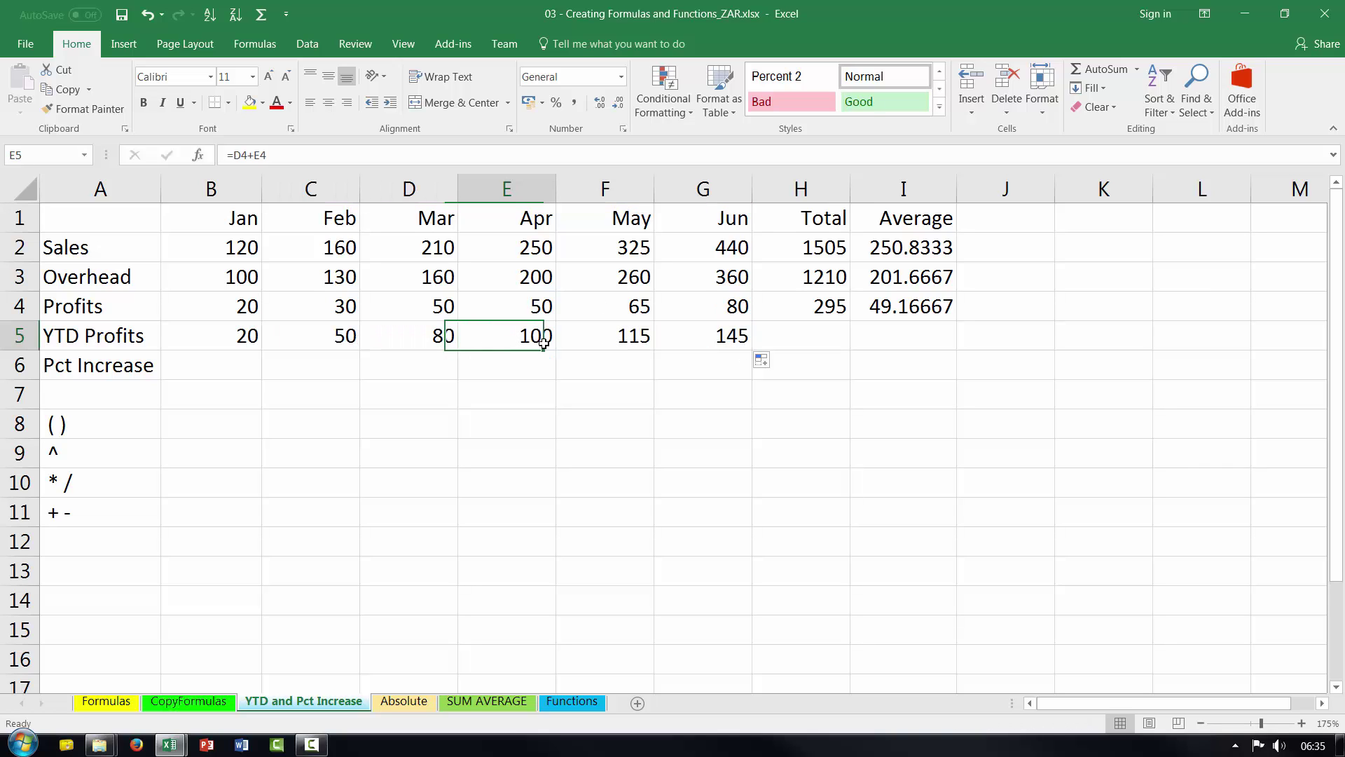
pyautogui.click(623, 336)
pyautogui.click(707, 336)
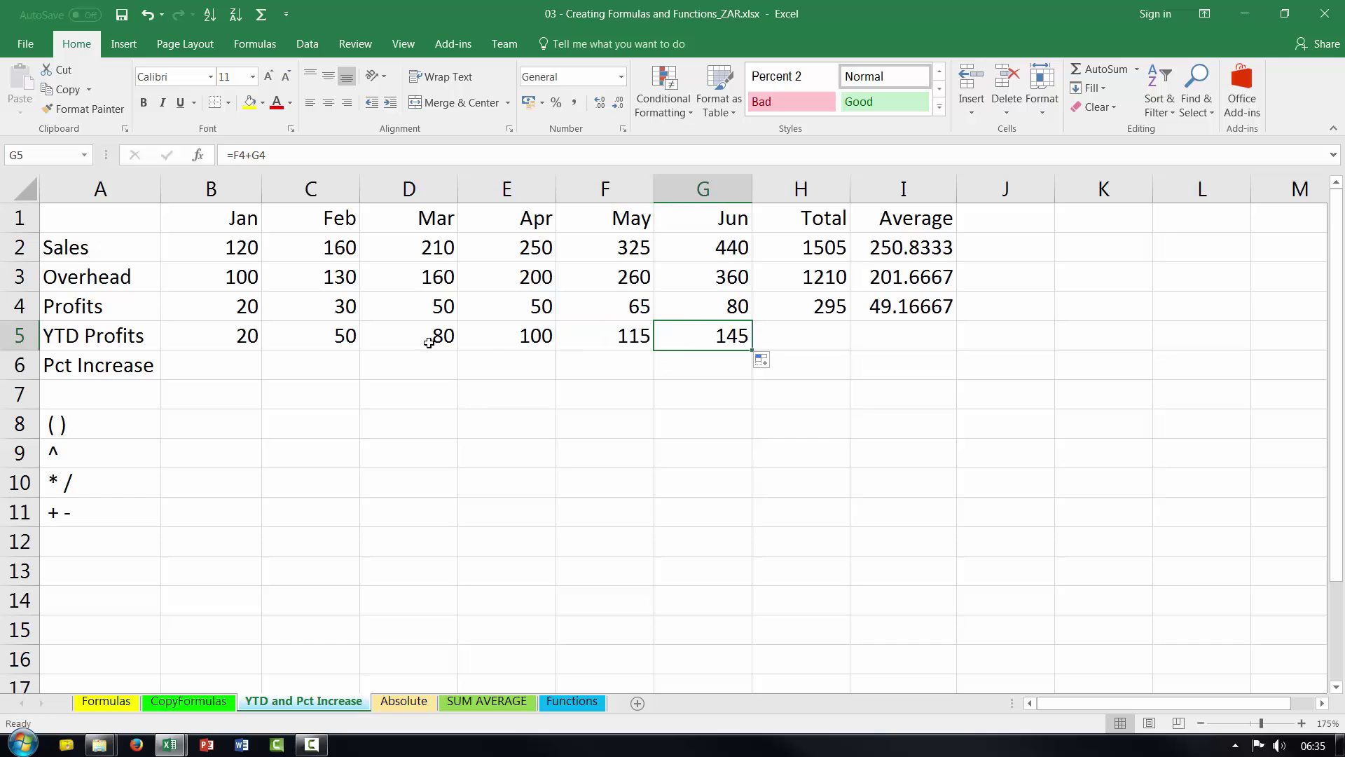
pyautogui.click(518, 340)
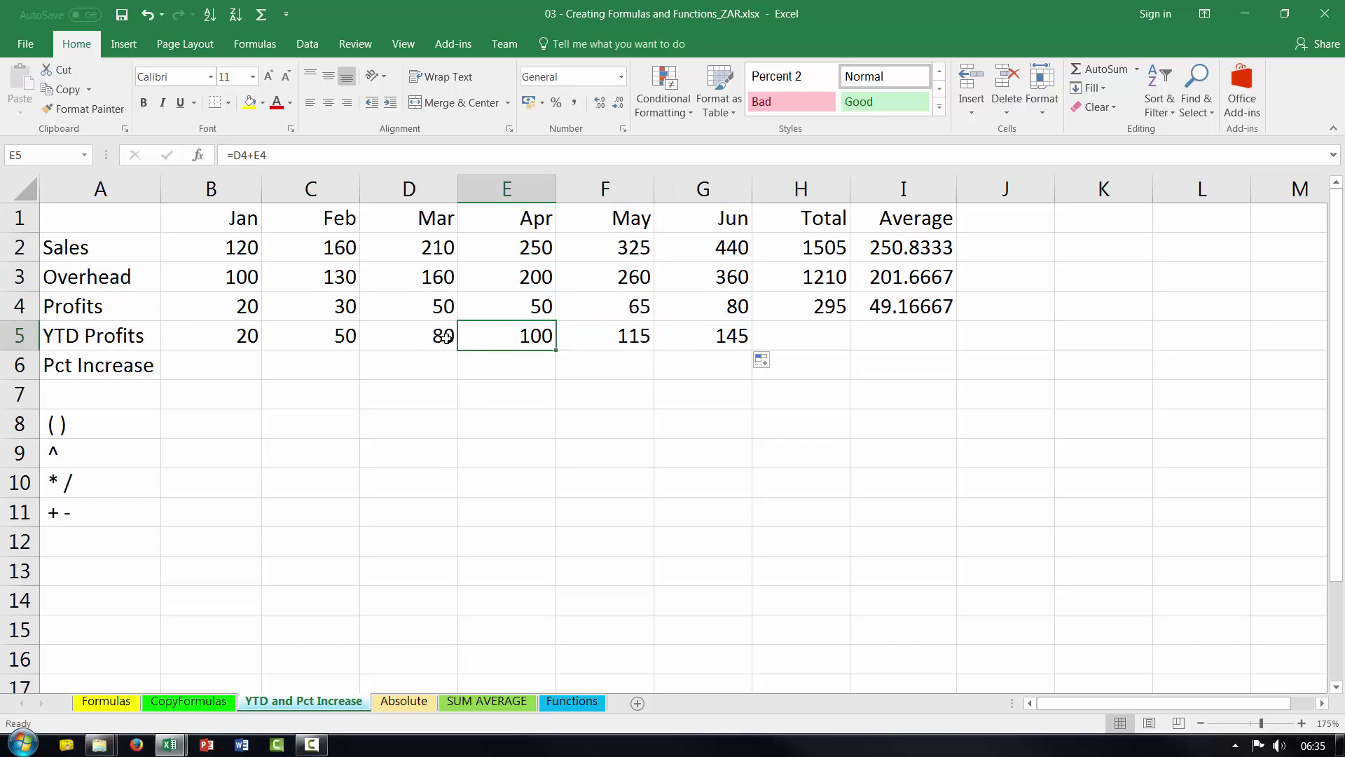
pyautogui.click(446, 338)
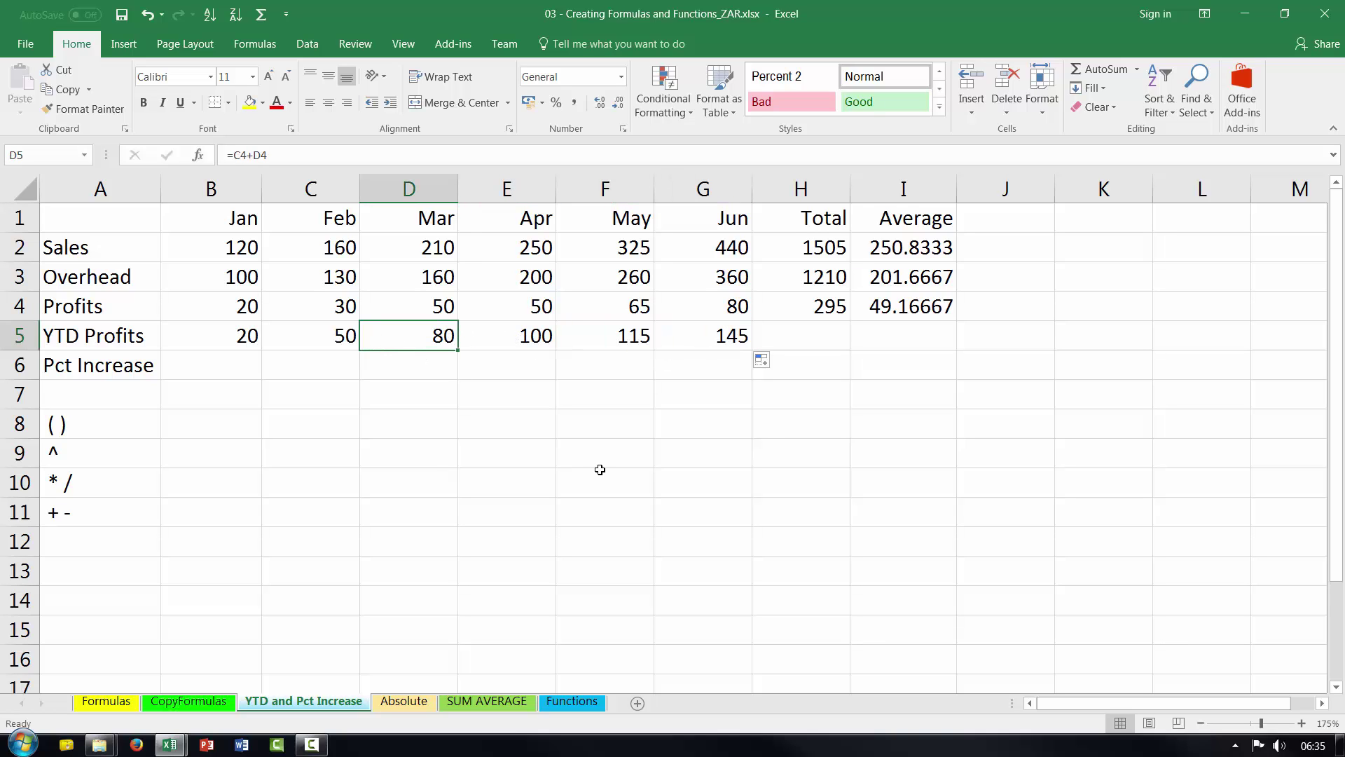
pyautogui.click(530, 333)
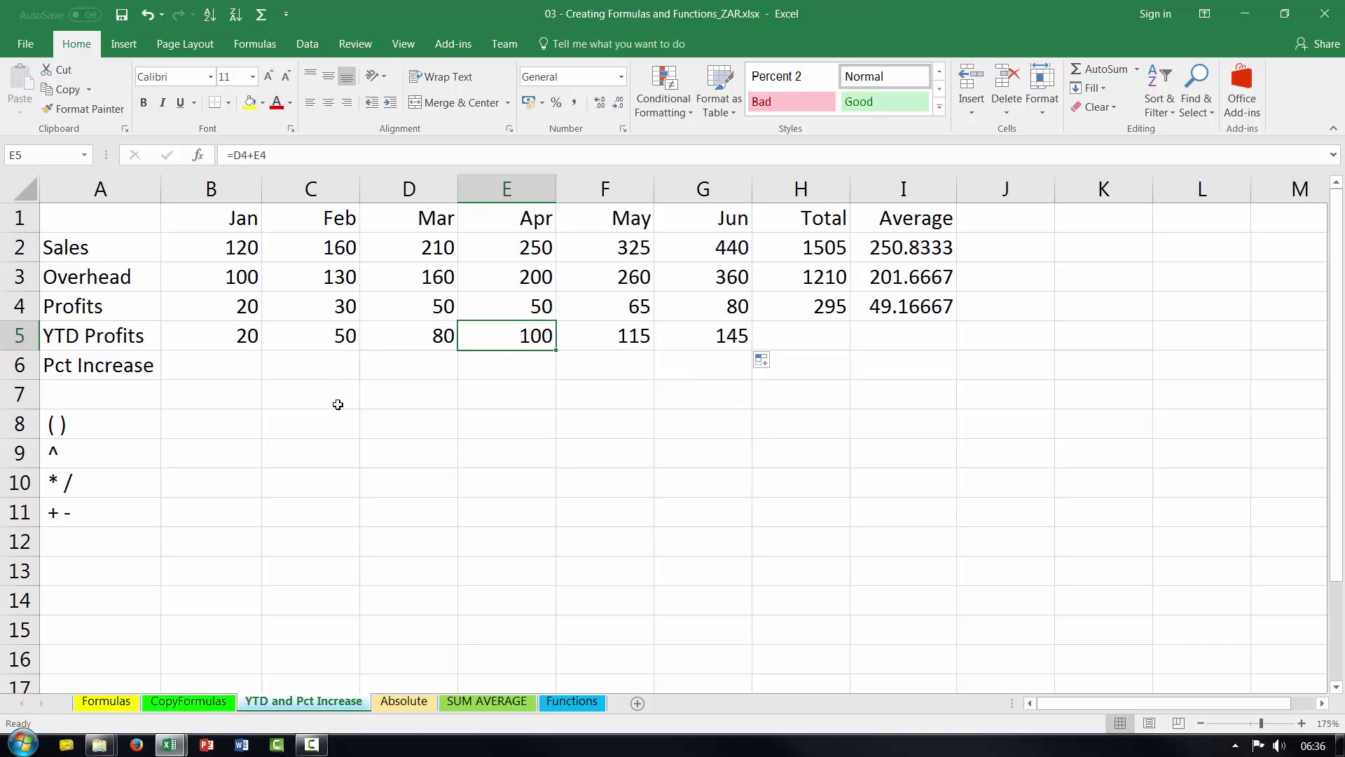
# Clear the copied totals from D5:G5 and delete the =B4+C4 formula from C5.
pyautogui.moveTo(724, 337); pyautogui.dragTo(431, 339)
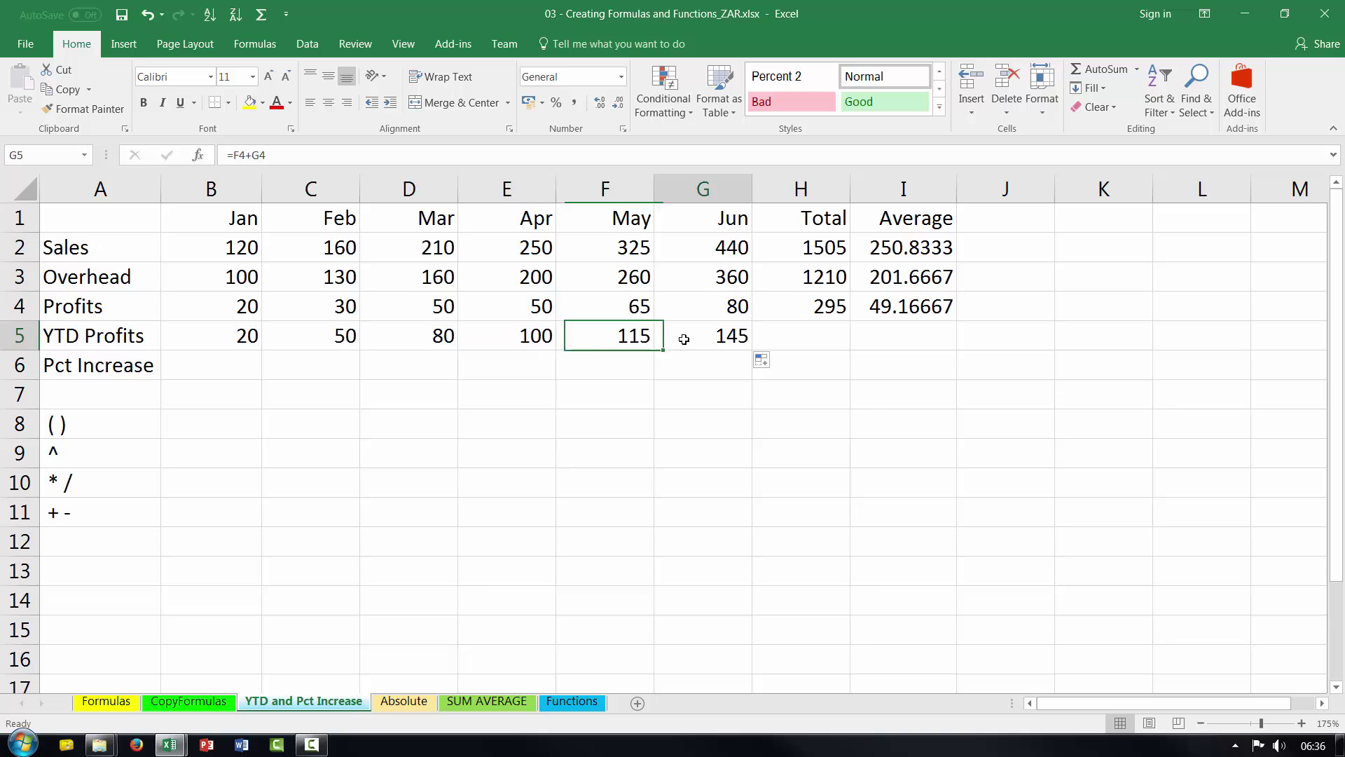
pyautogui.press('Delete')
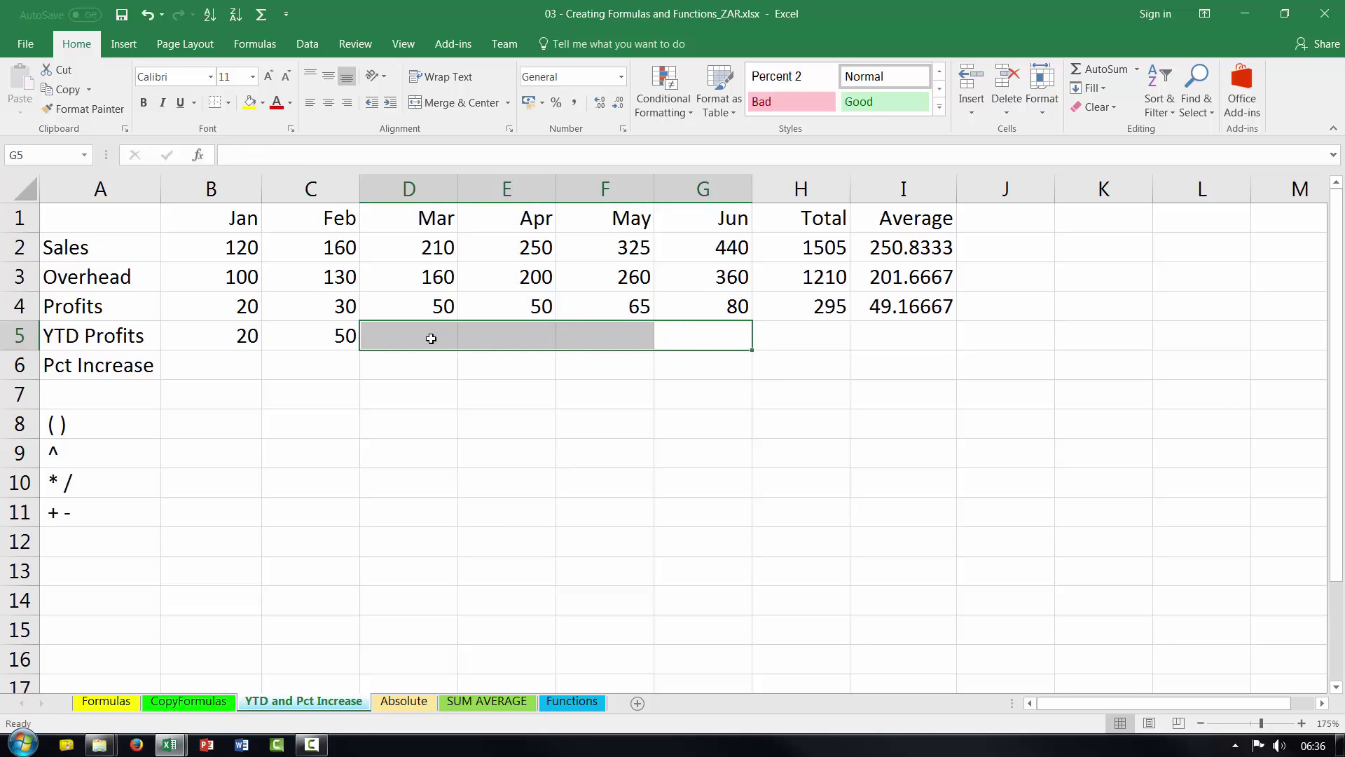
pyautogui.click(349, 337)
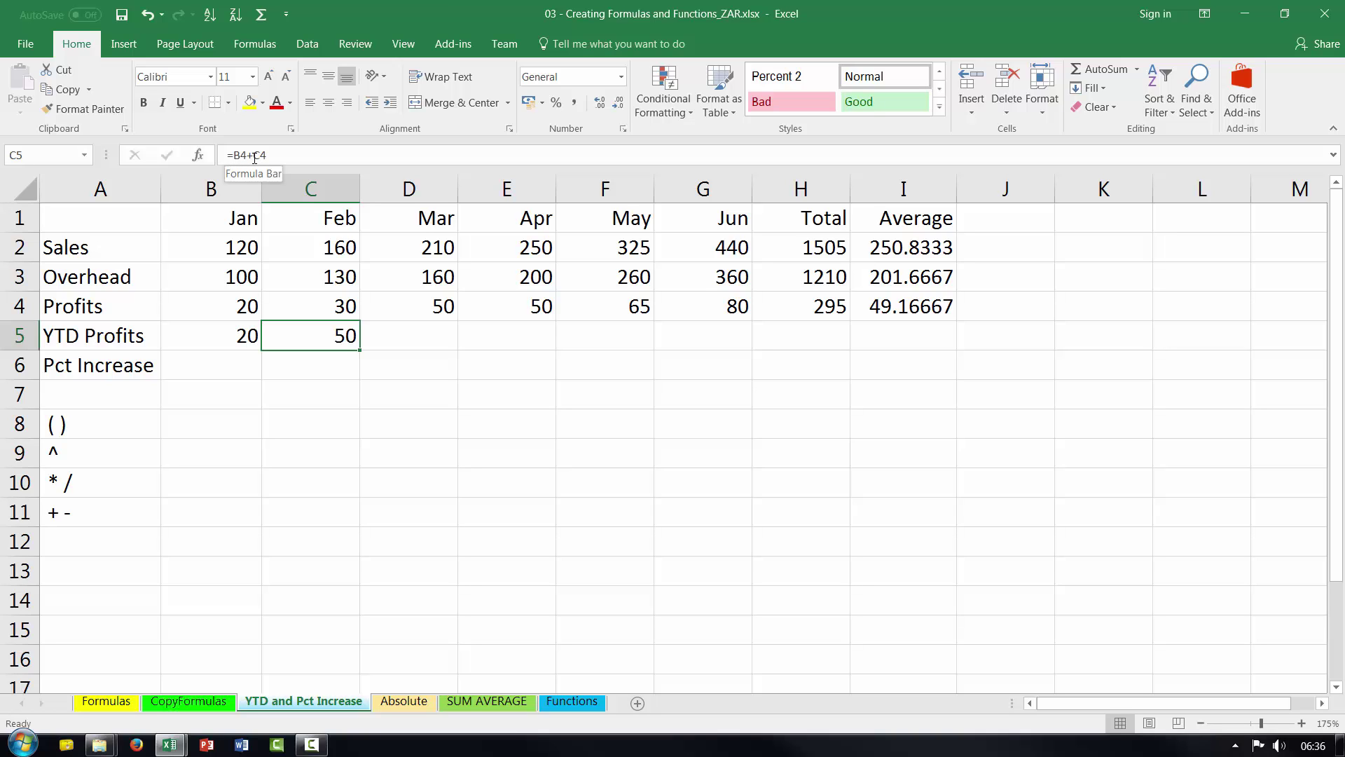
pyautogui.click(246, 308)
pyautogui.click(309, 304)
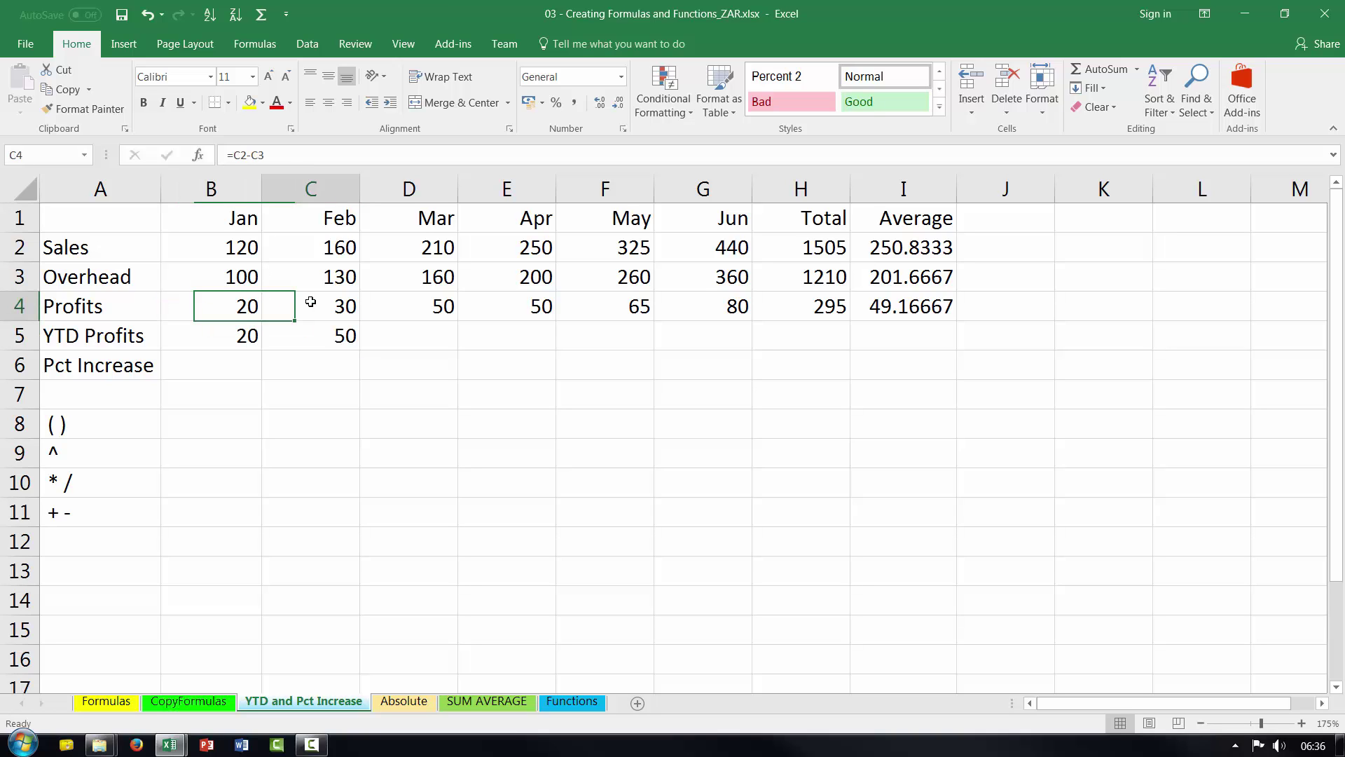
pyautogui.doubleClick(337, 339)
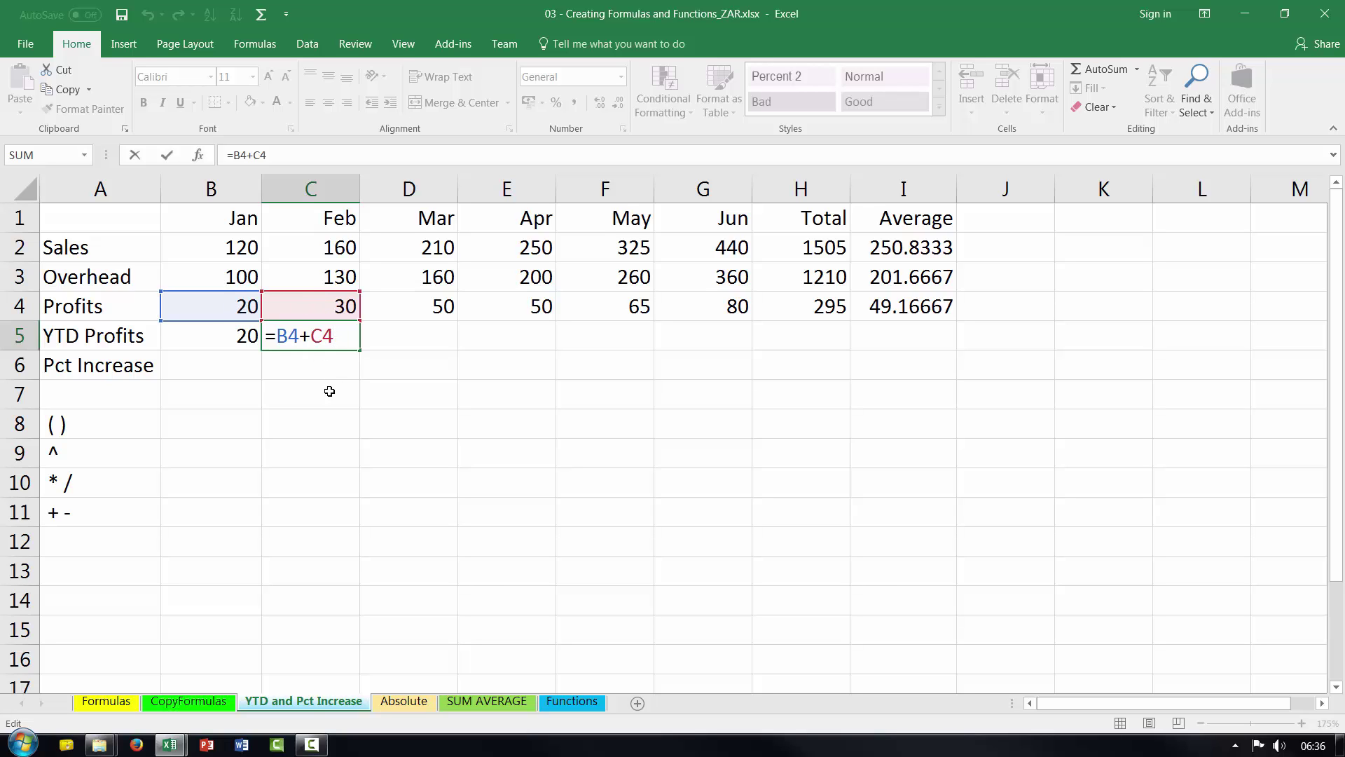
pyautogui.press('Return')
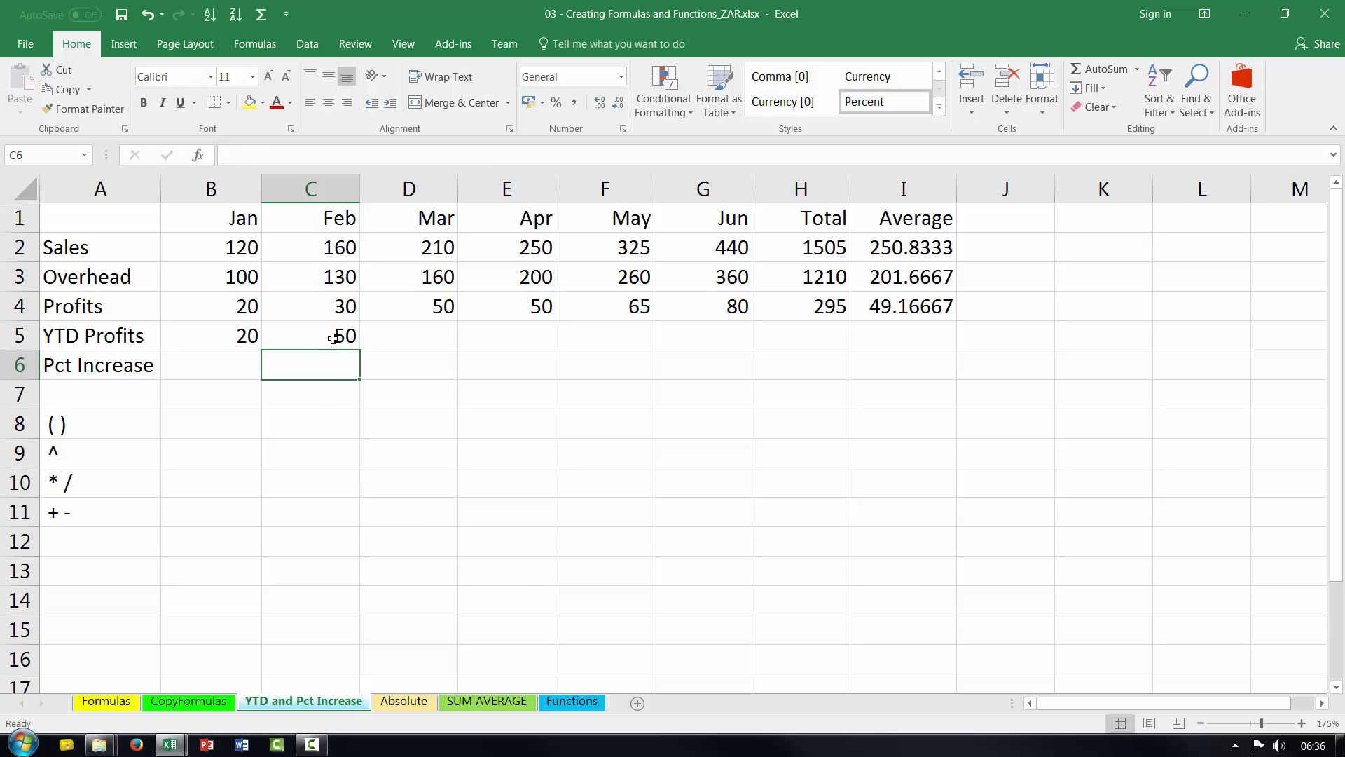
pyautogui.click(334, 337)
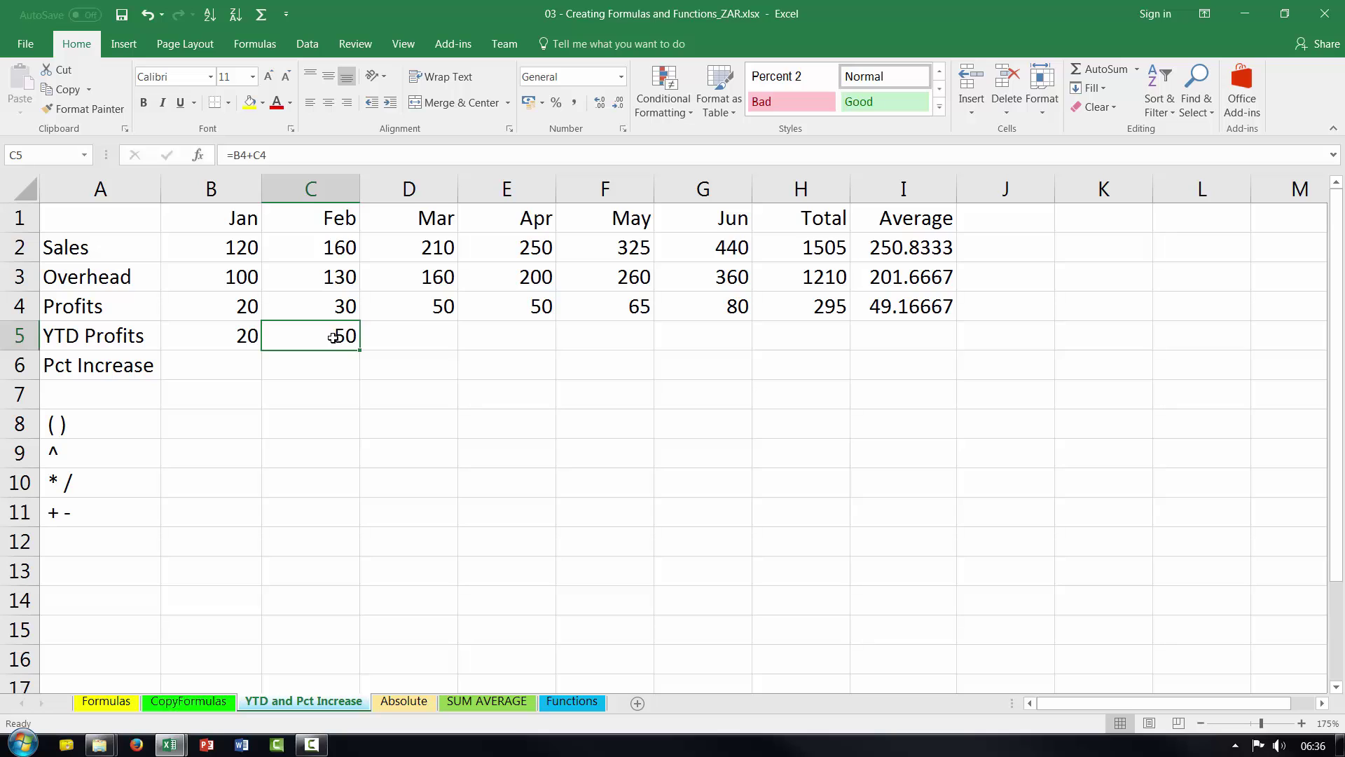
pyautogui.press('Delete')
# Rewrite C5 as =B5+C4 so February's running total shows 50.
pyautogui.click(242, 337)
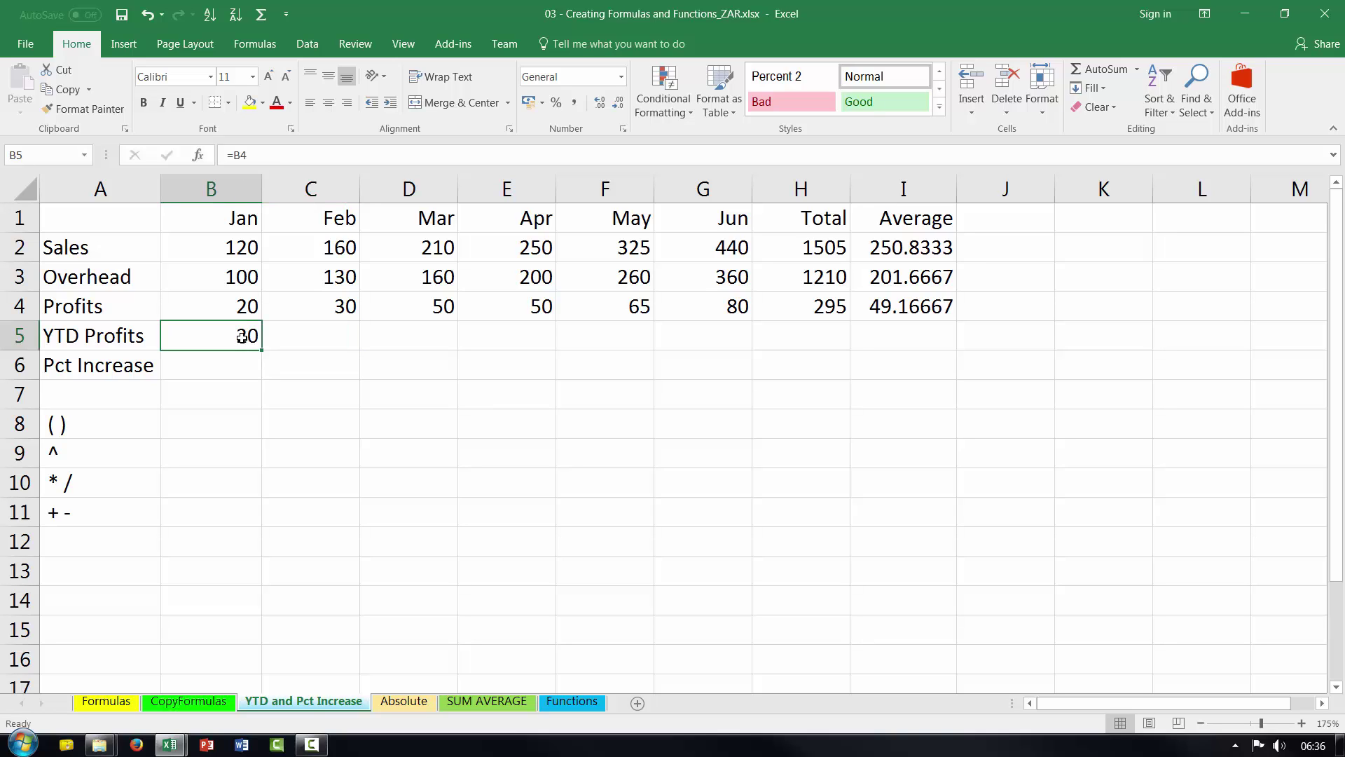
pyautogui.click(324, 307)
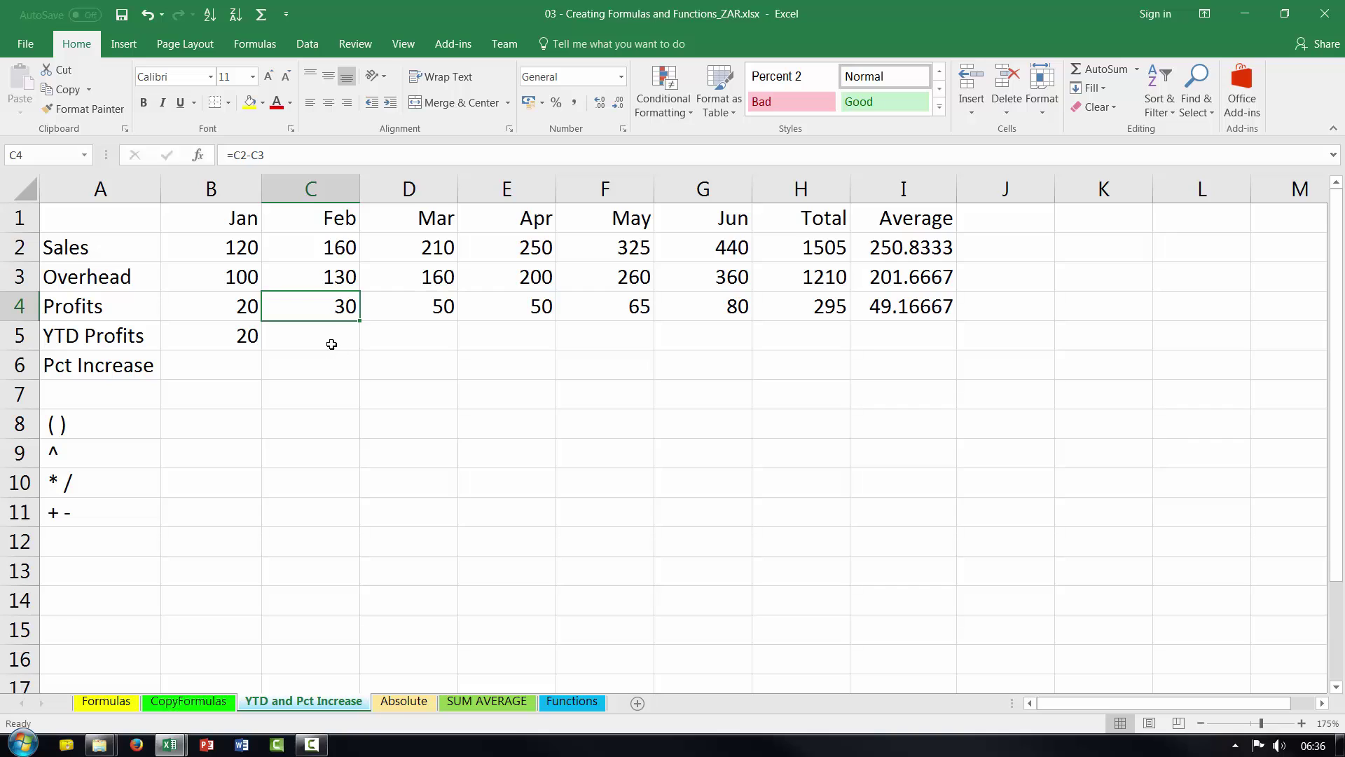
pyautogui.click(331, 337)
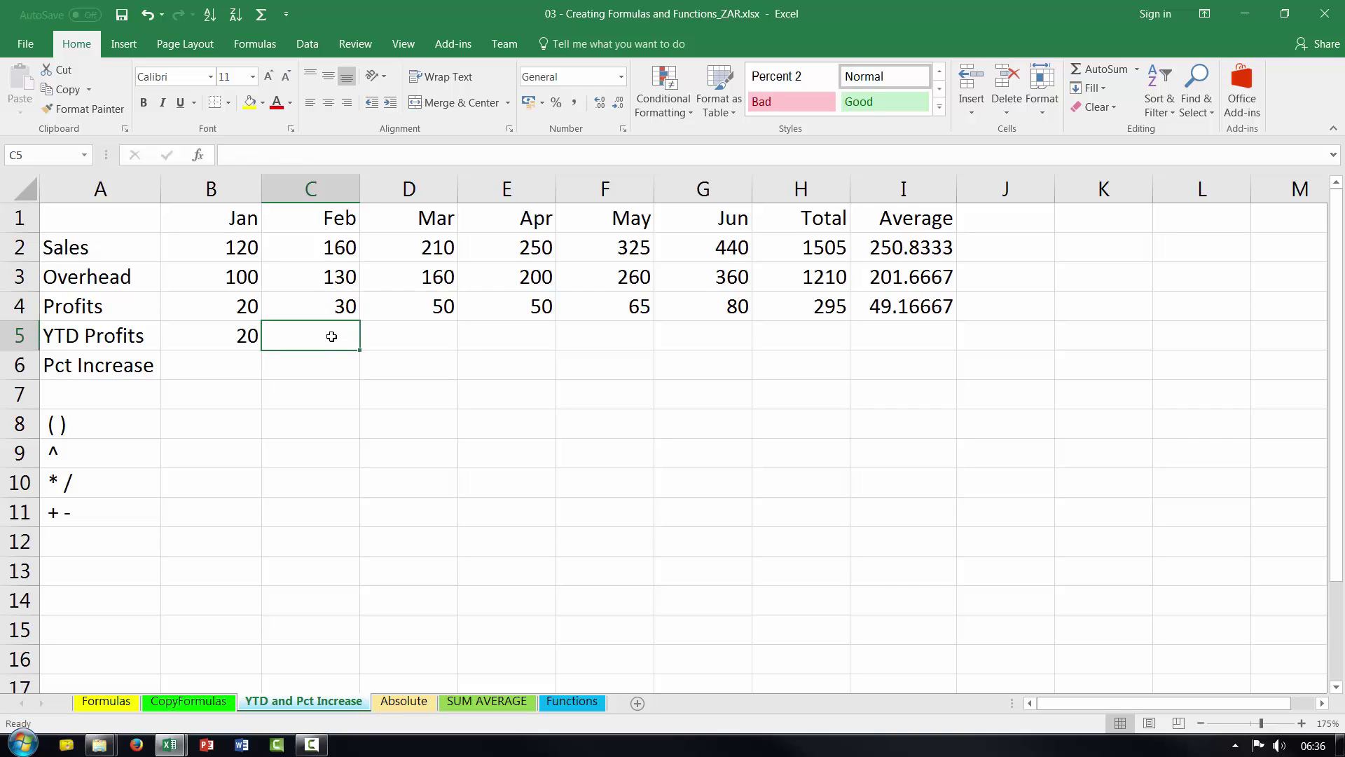
pyautogui.write('=')
pyautogui.click(229, 335)
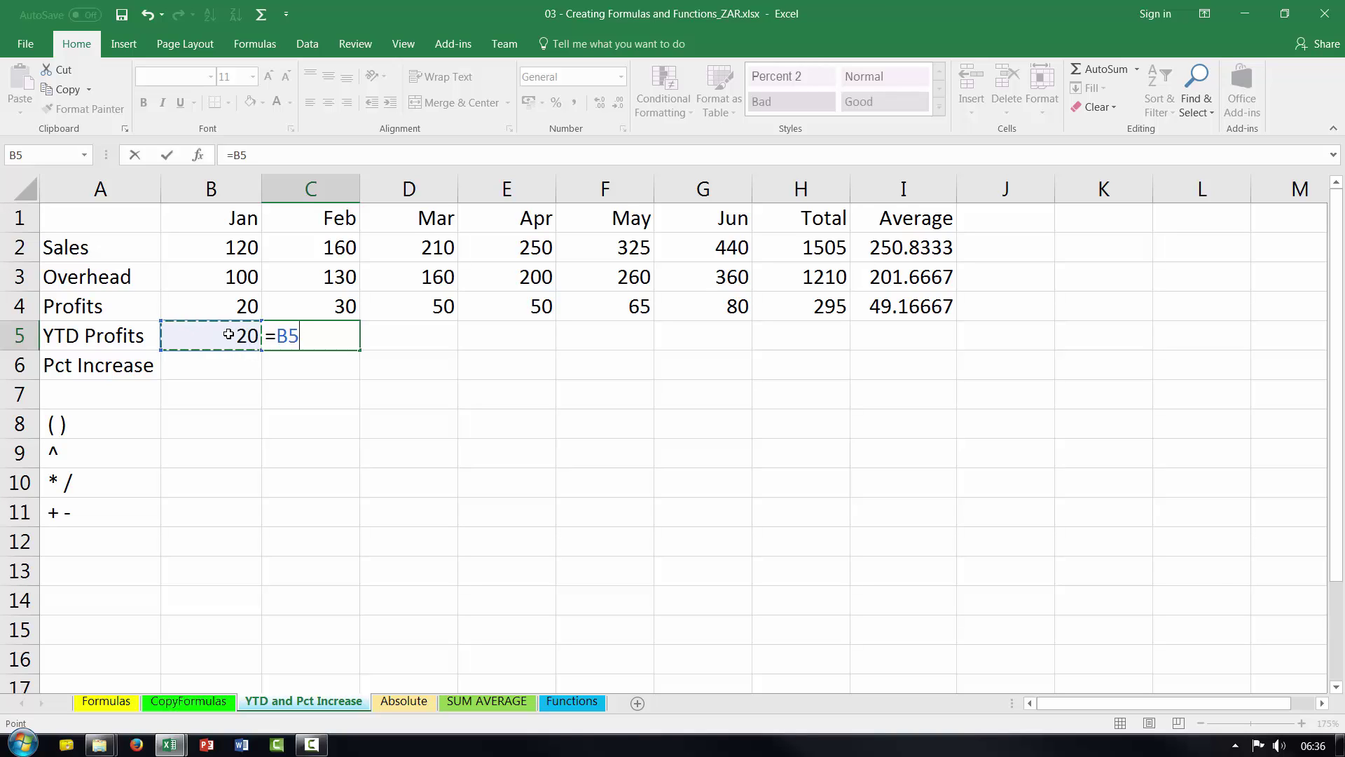
pyautogui.write('+')
pyautogui.click(348, 306)
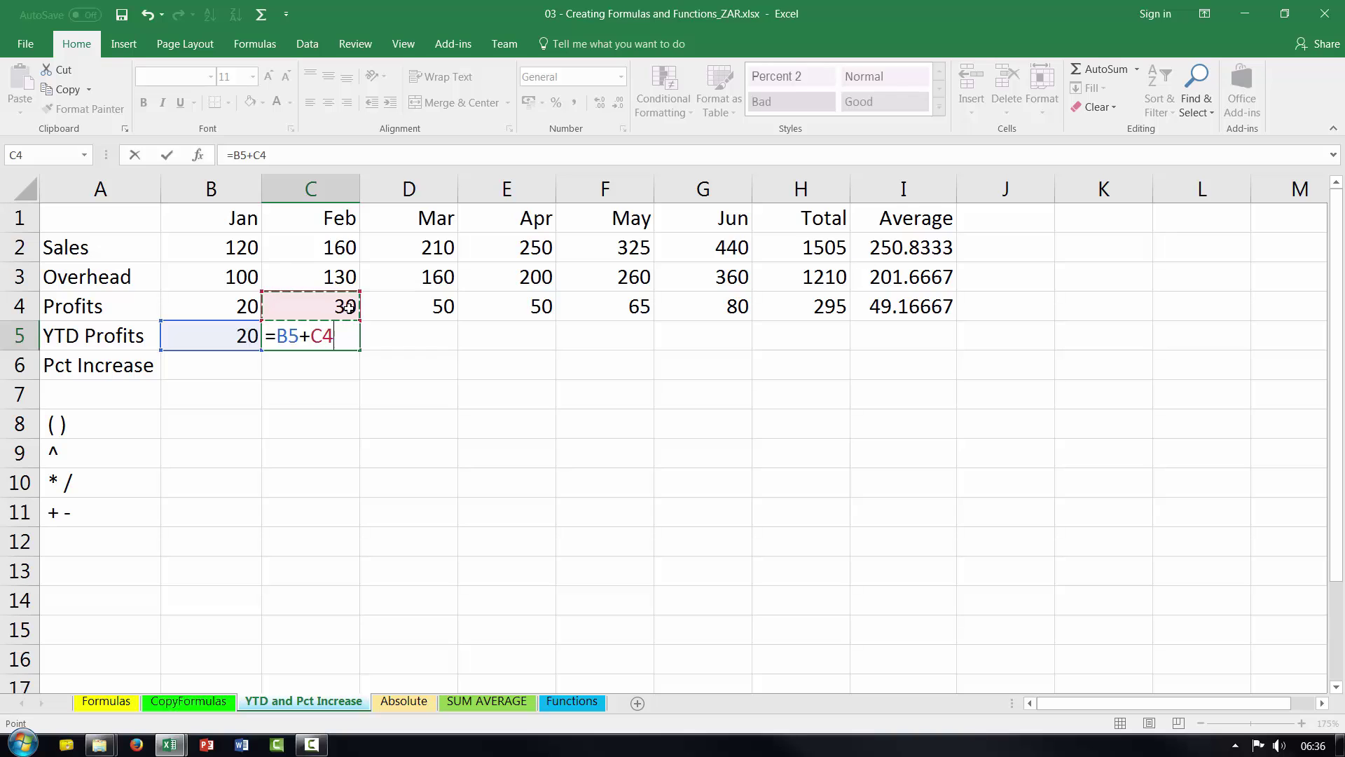
pyautogui.press('Return')
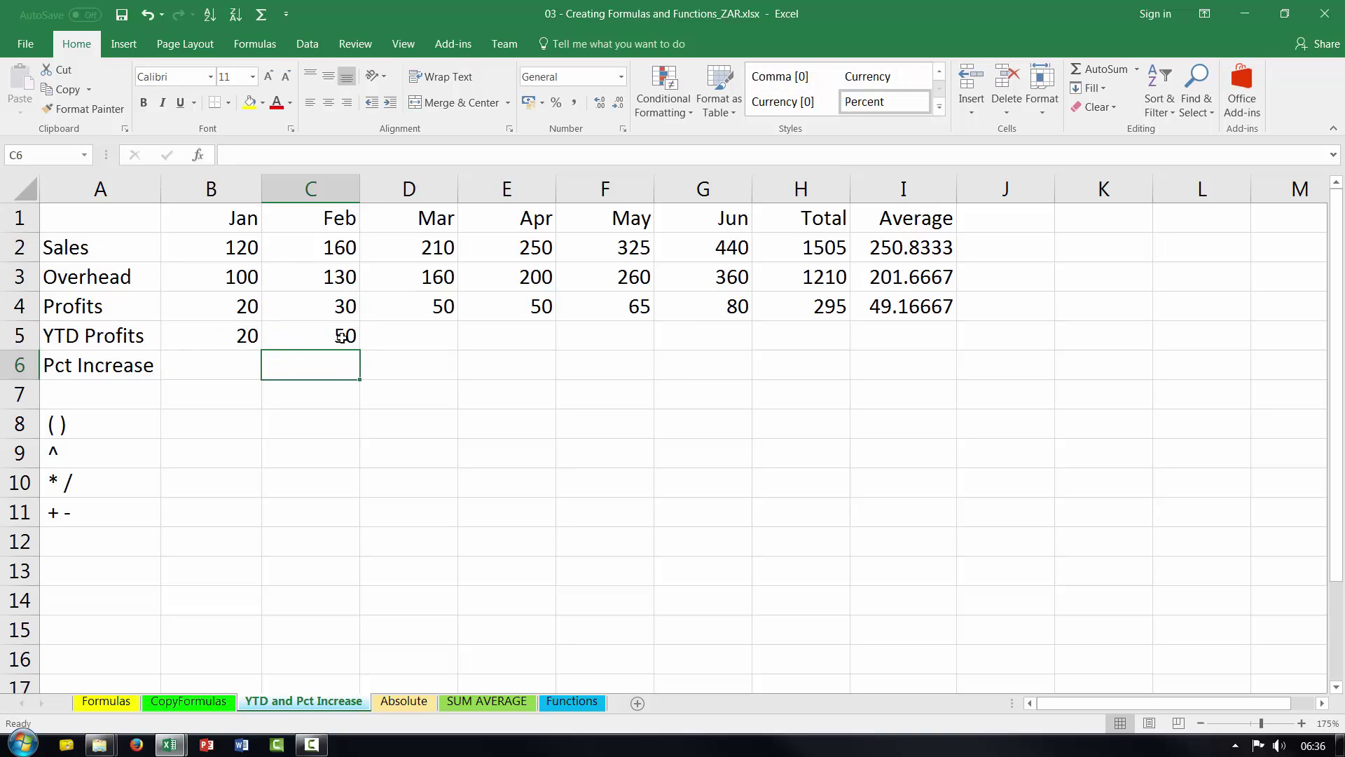
pyautogui.doubleClick(343, 337)
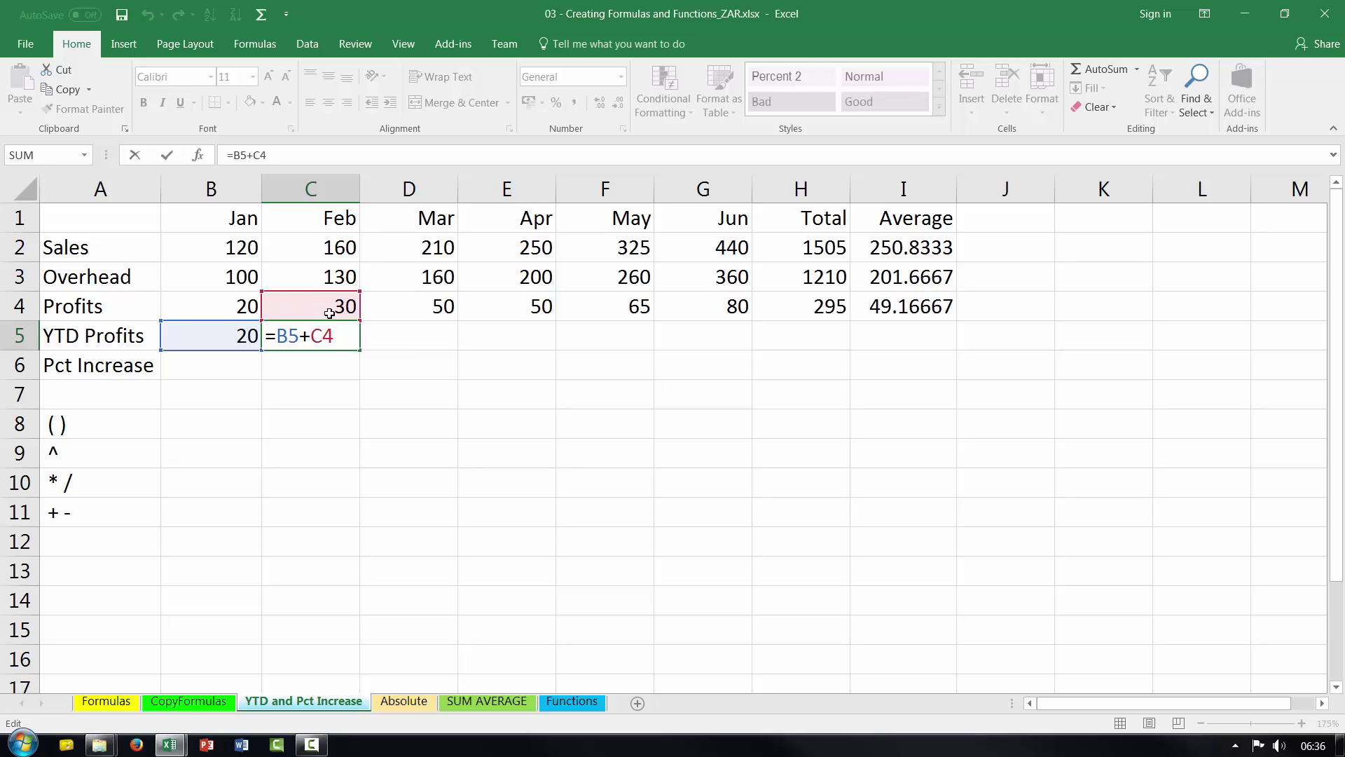
pyautogui.click(391, 334)
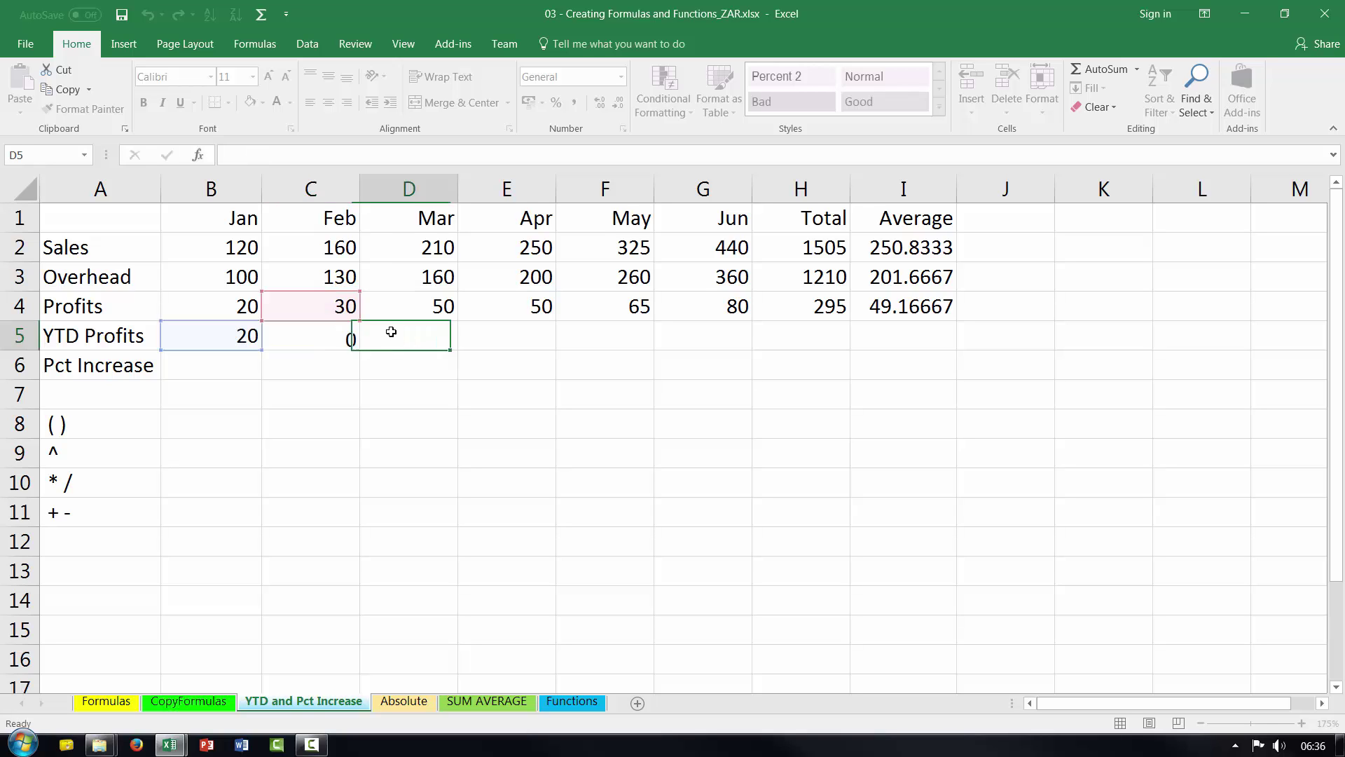
pyautogui.click(352, 342)
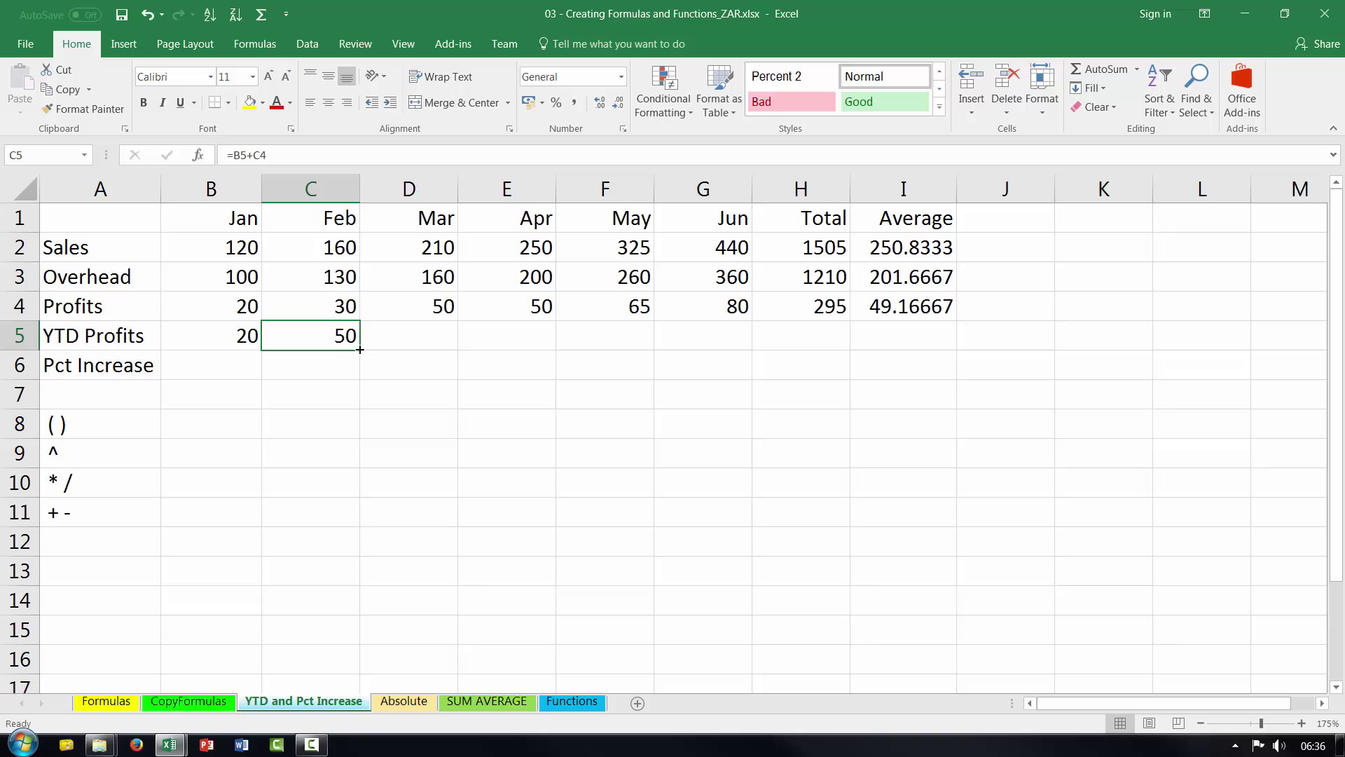
# Fill the =B5+C4 formula through G5, showing 100, 150, 215 and 295.
pyautogui.moveTo(363, 350); pyautogui.dragTo(740, 341)
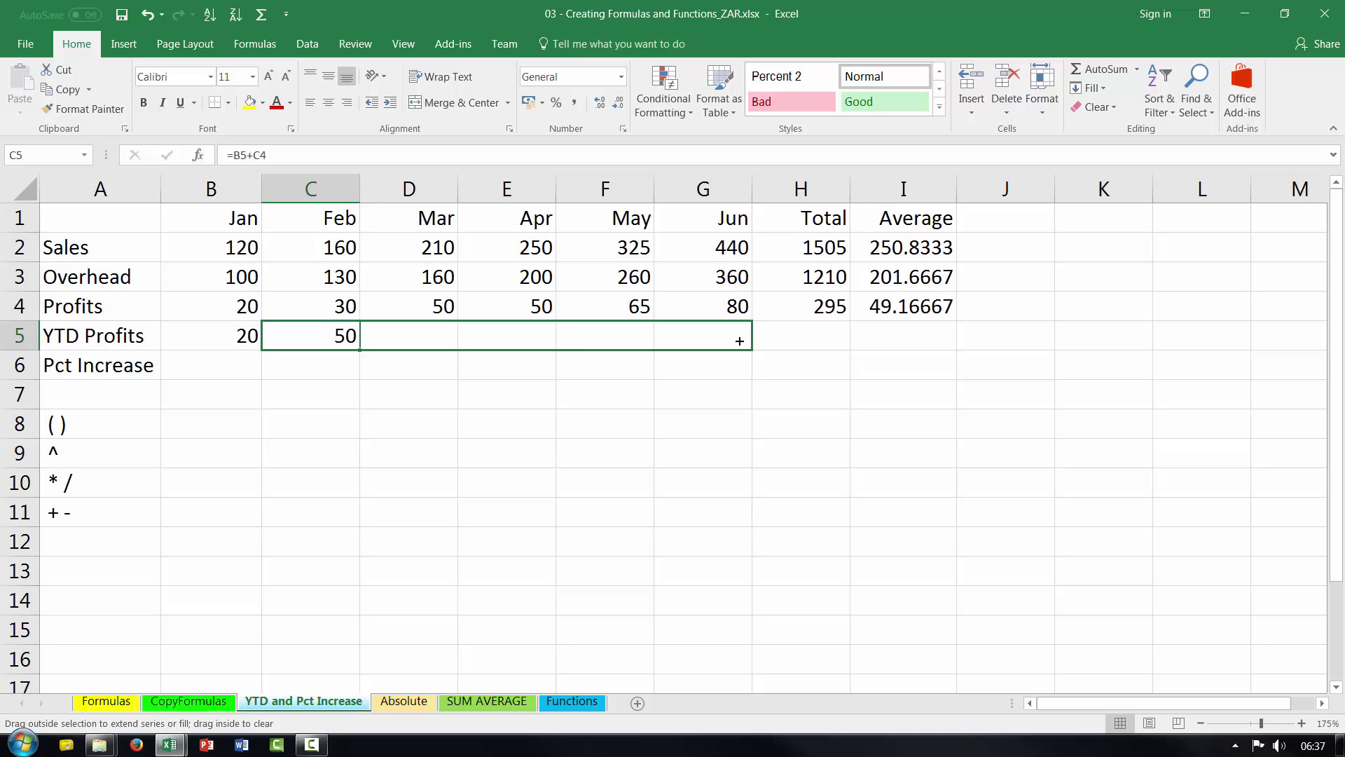
pyautogui.moveTo(740, 341); pyautogui.dragTo(740, 341)
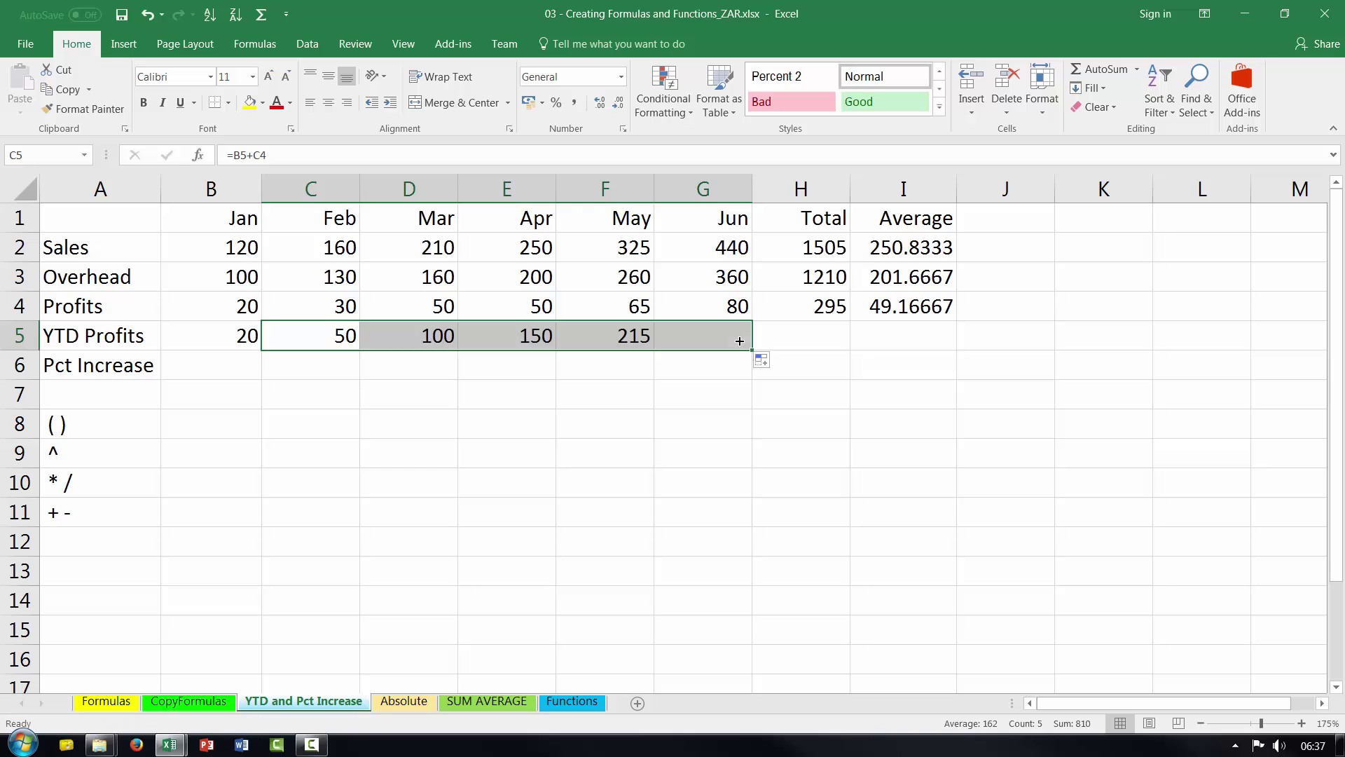
pyautogui.click(728, 337)
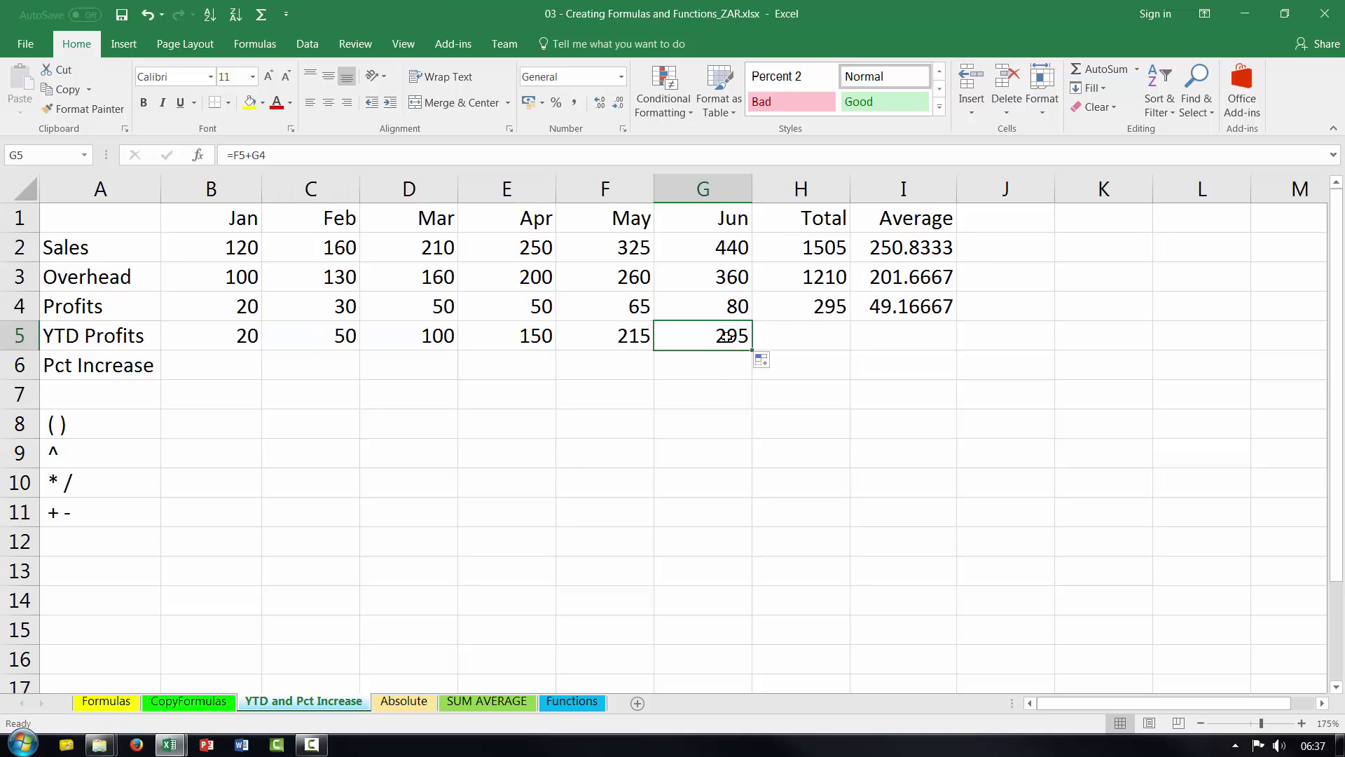
pyautogui.click(845, 307)
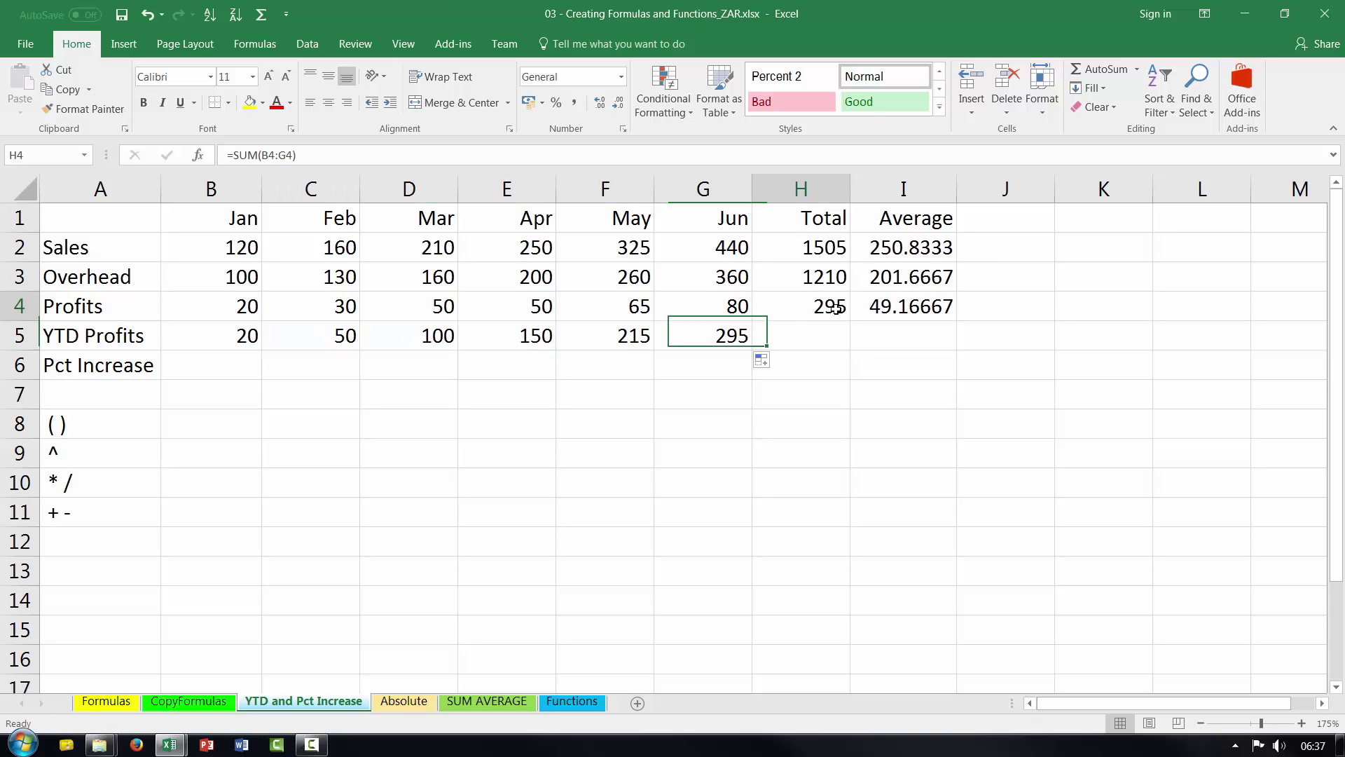
pyautogui.click(730, 337)
# Verify June's YTD 295 against the H4 profit total by selecting the profit and YTD ranges.
pyautogui.moveTo(236, 308); pyautogui.dragTo(705, 309)
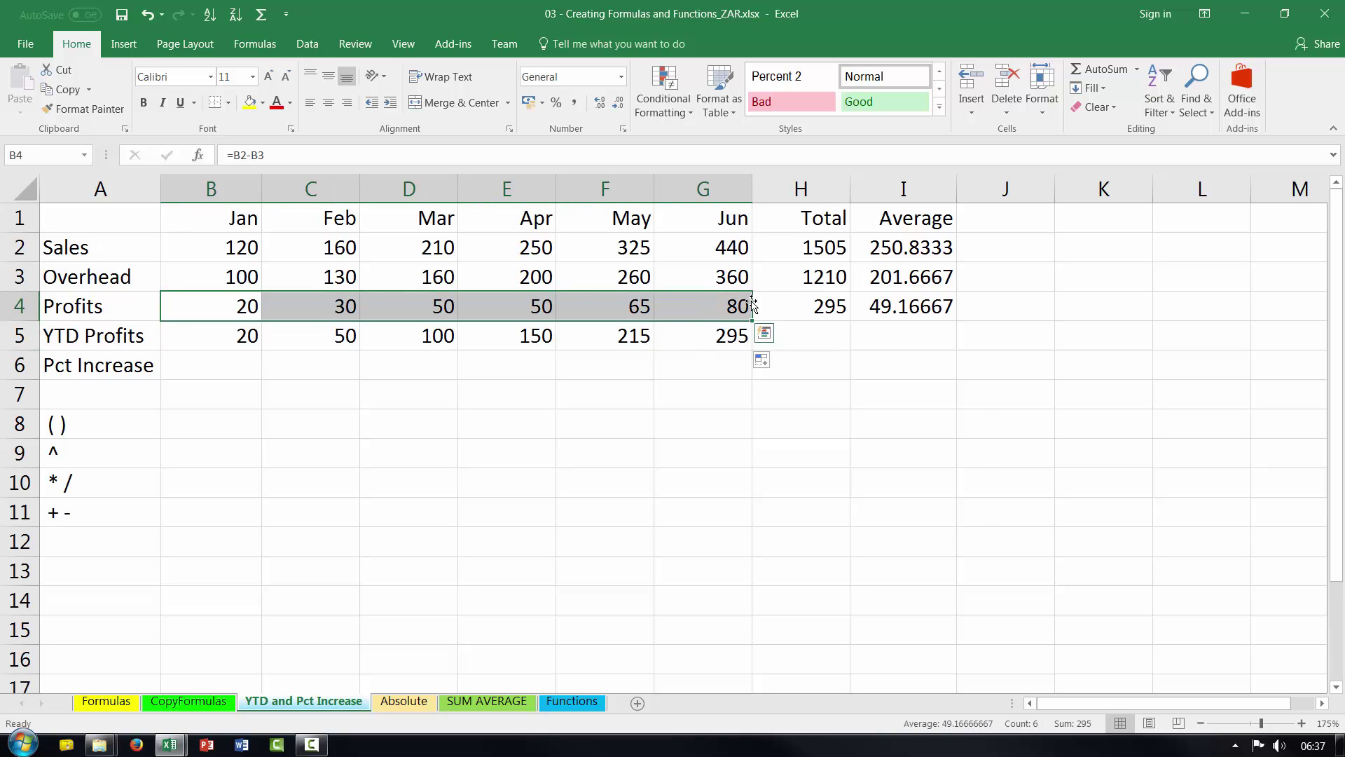
pyautogui.click(826, 307)
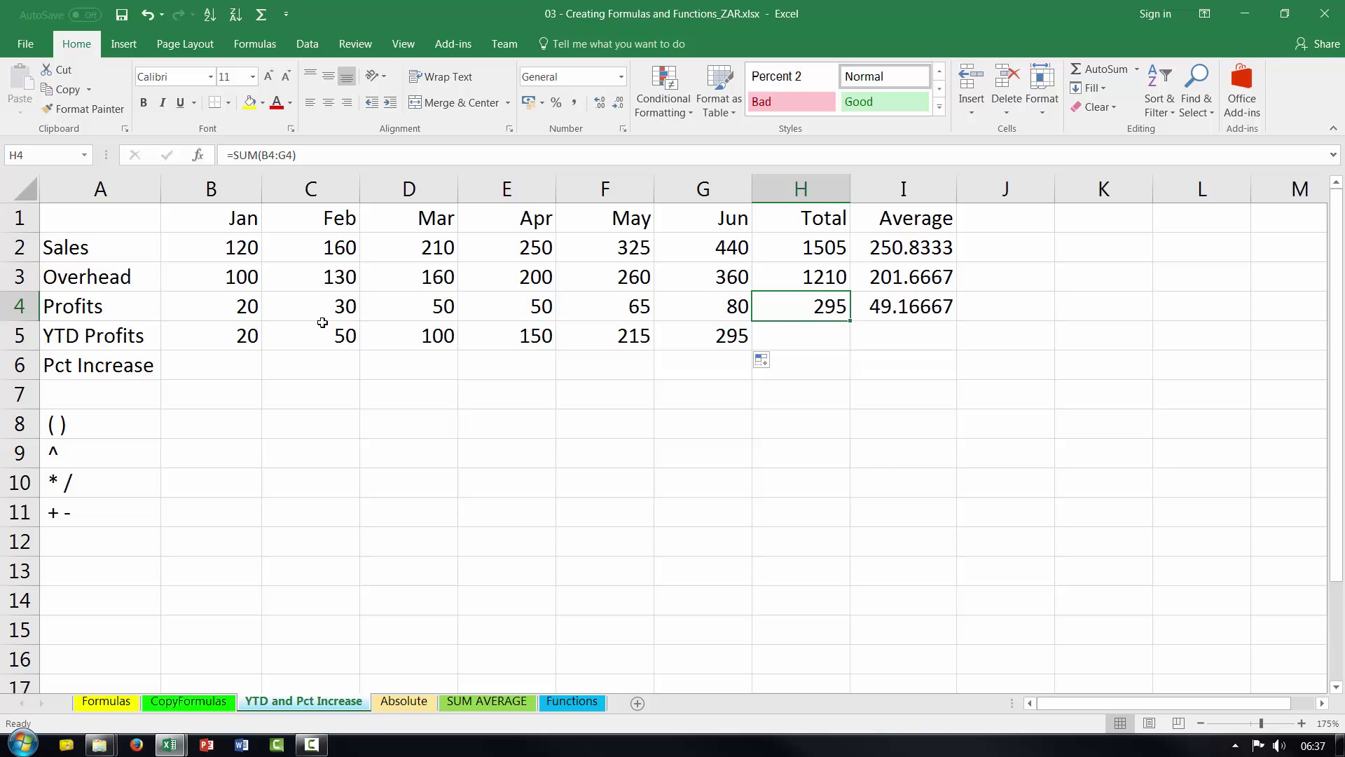
pyautogui.moveTo(251, 341); pyautogui.dragTo(672, 339)
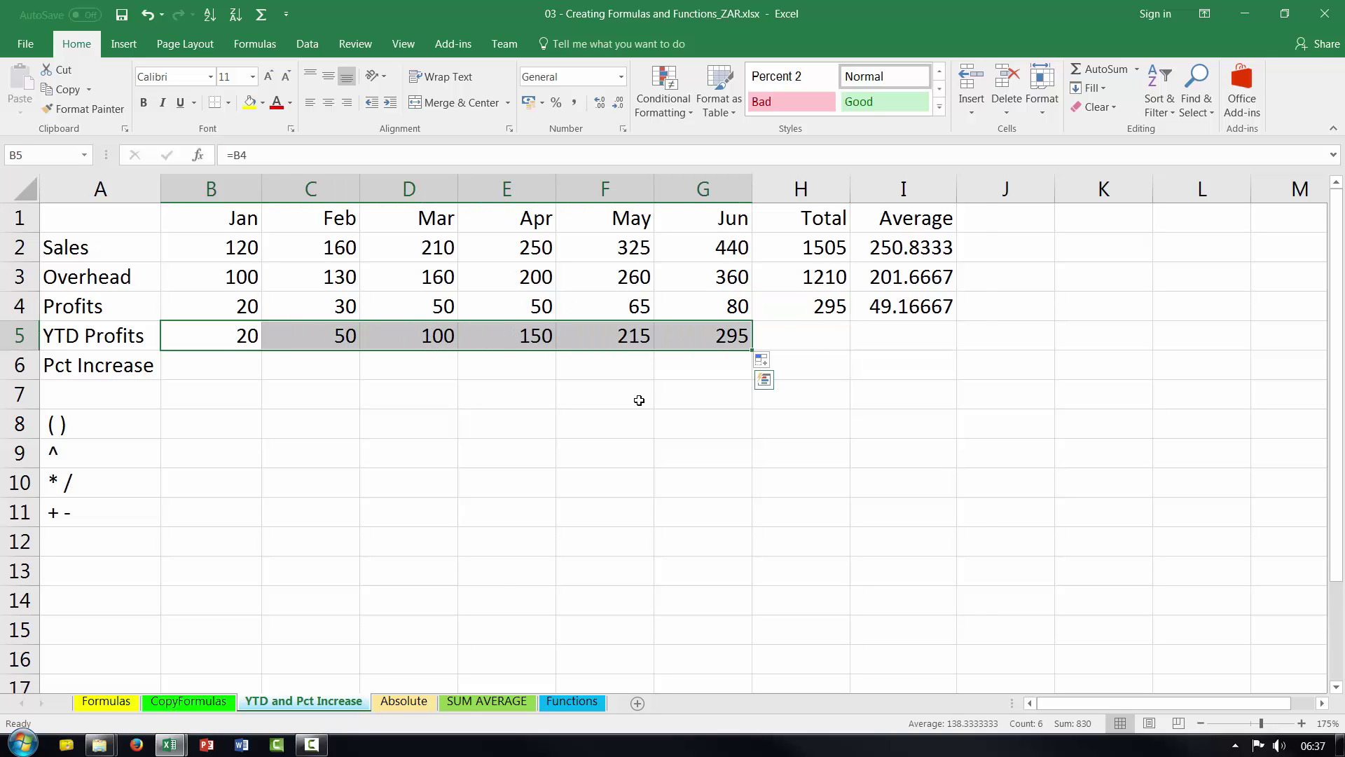
pyautogui.click(698, 377)
pyautogui.click(254, 340)
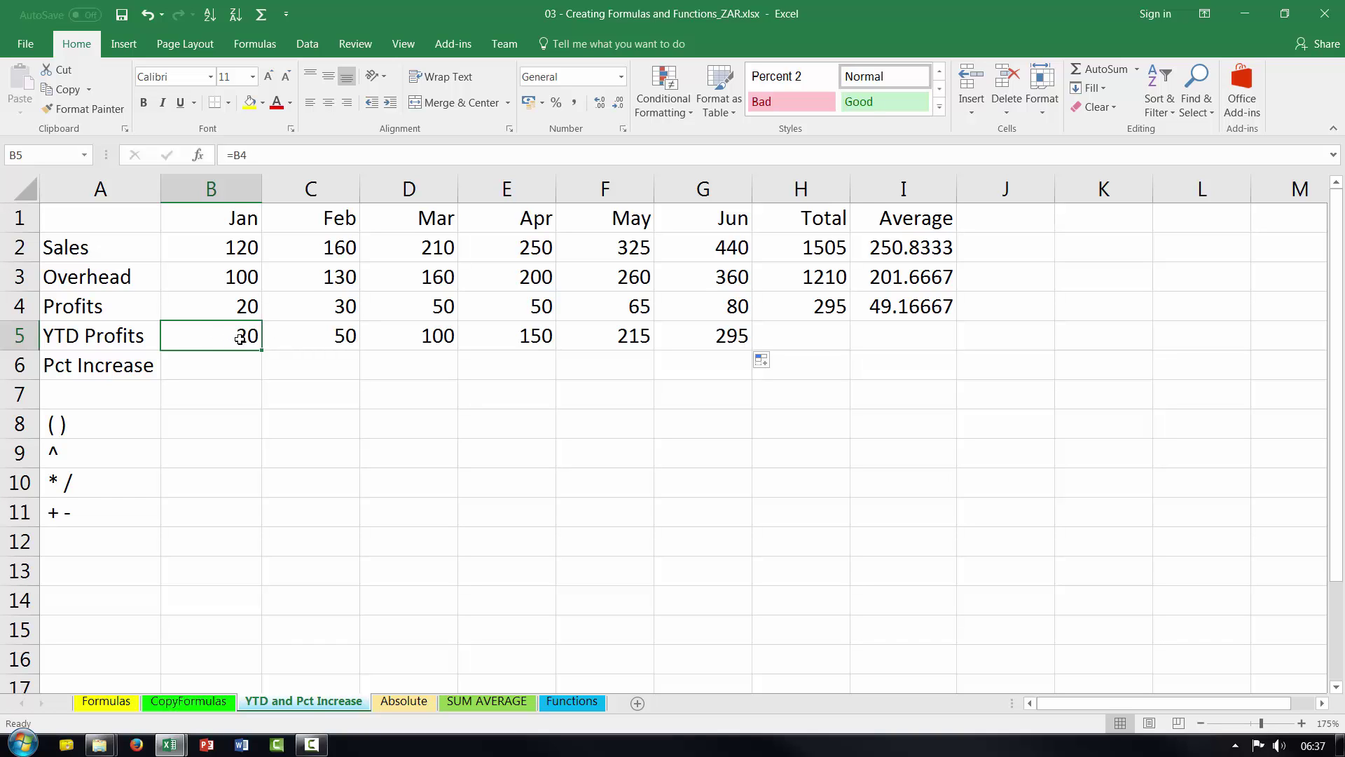
pyautogui.moveTo(260, 342); pyautogui.dragTo(645, 350)
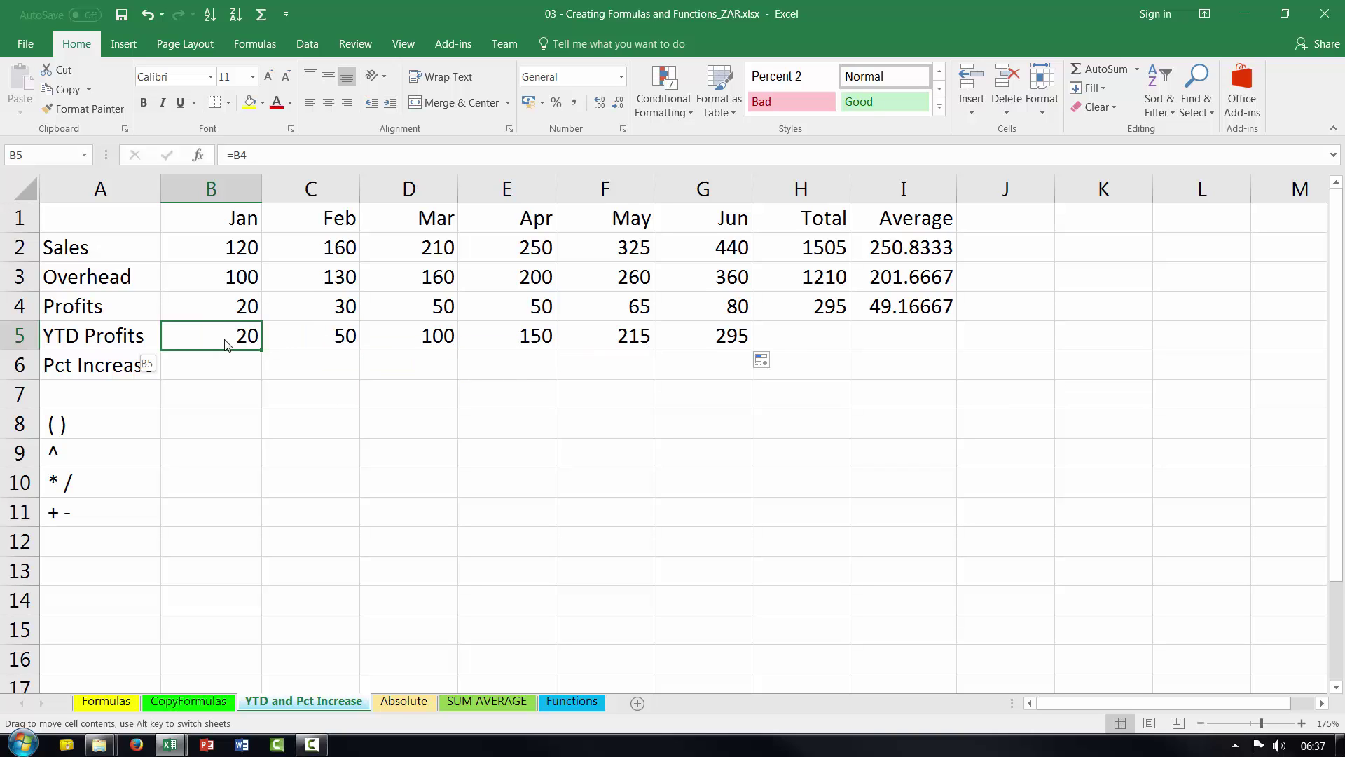
pyautogui.moveTo(645, 349)
pyautogui.mouseDown()
pyautogui.moveTo(264, 344)
pyautogui.moveTo(736, 349)
pyautogui.mouseUp()
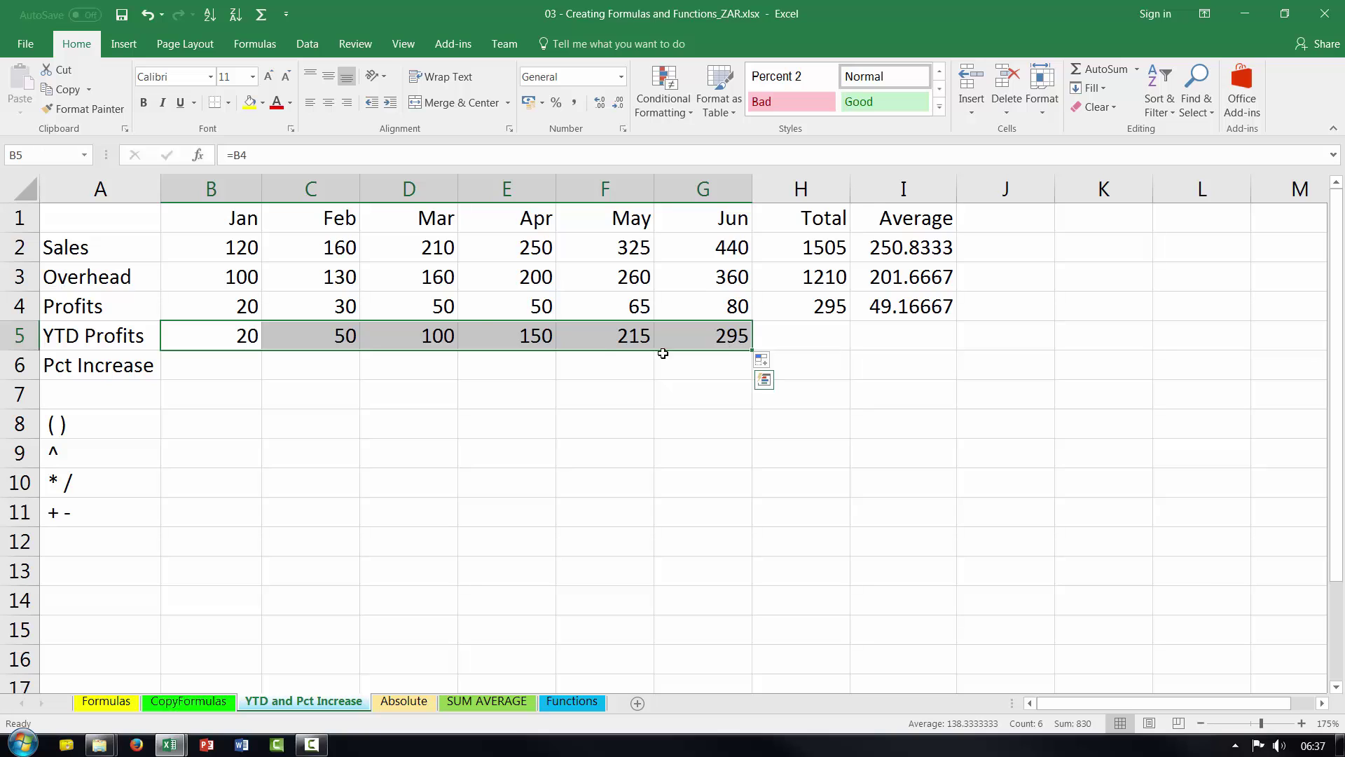
pyautogui.doubleClick(440, 277)
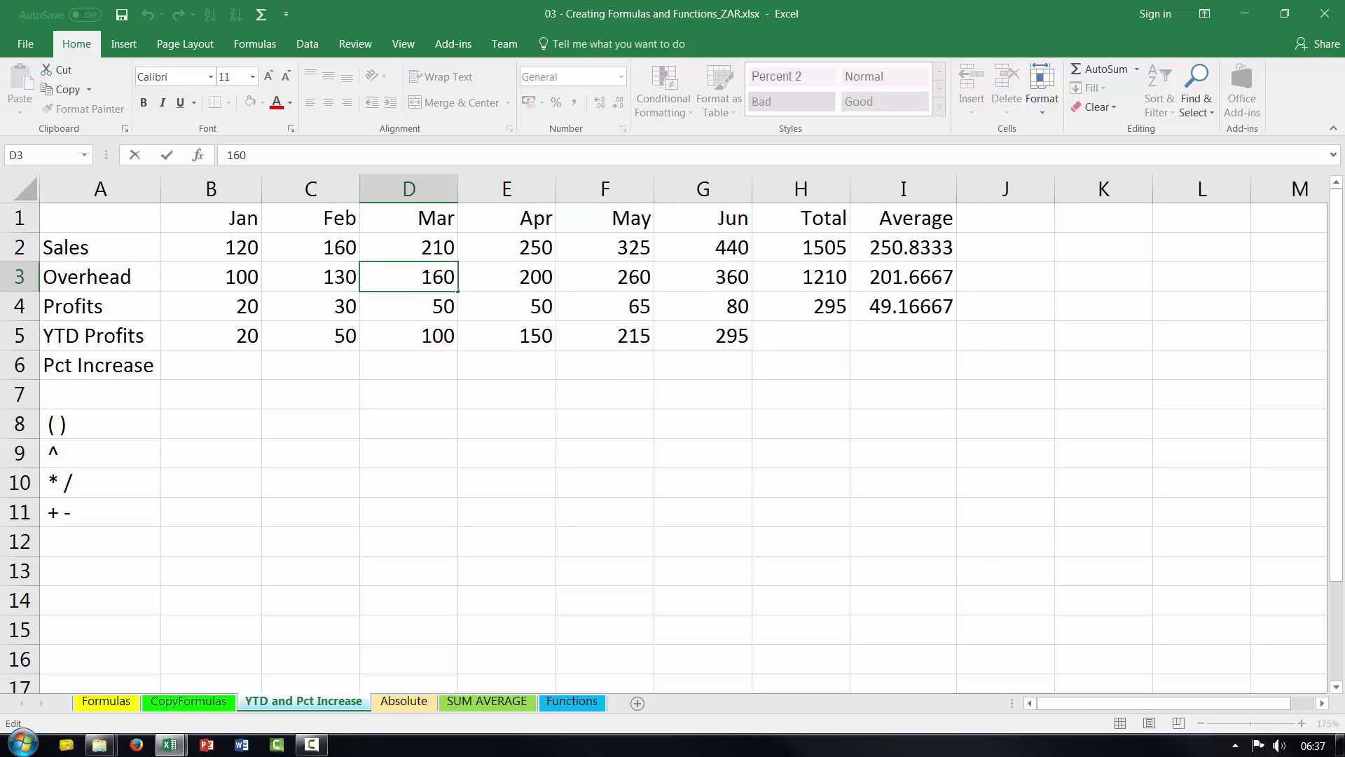
pyautogui.doubleClick(440, 277)
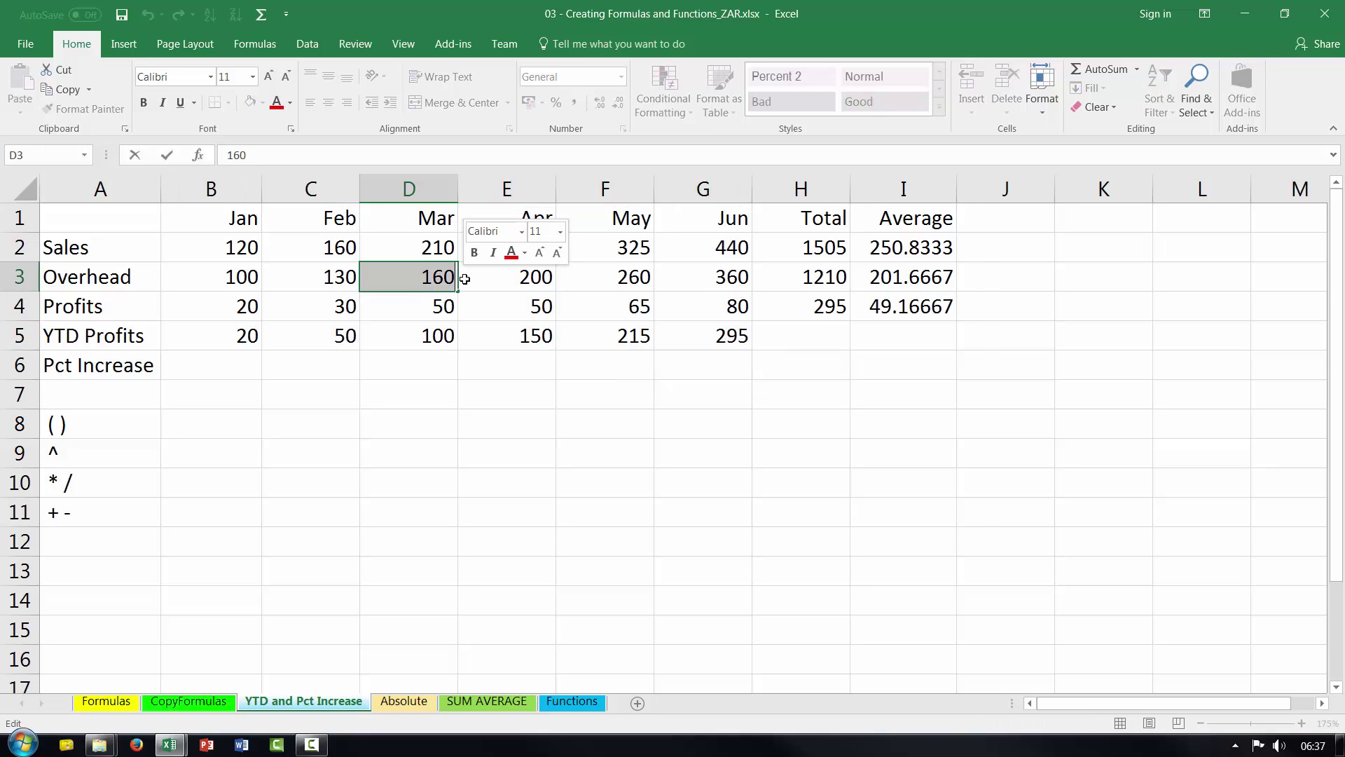
pyautogui.write('25')
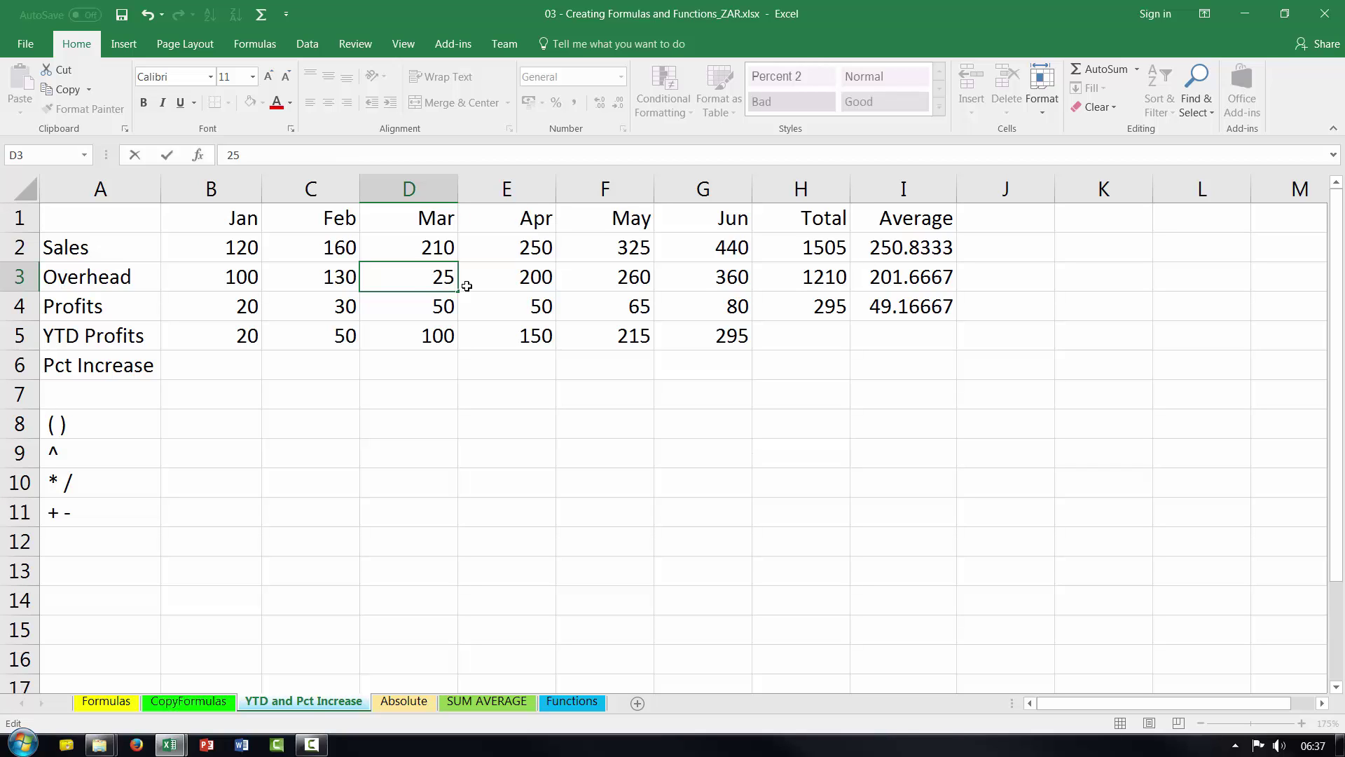
pyautogui.write('0')
pyautogui.click(436, 362)
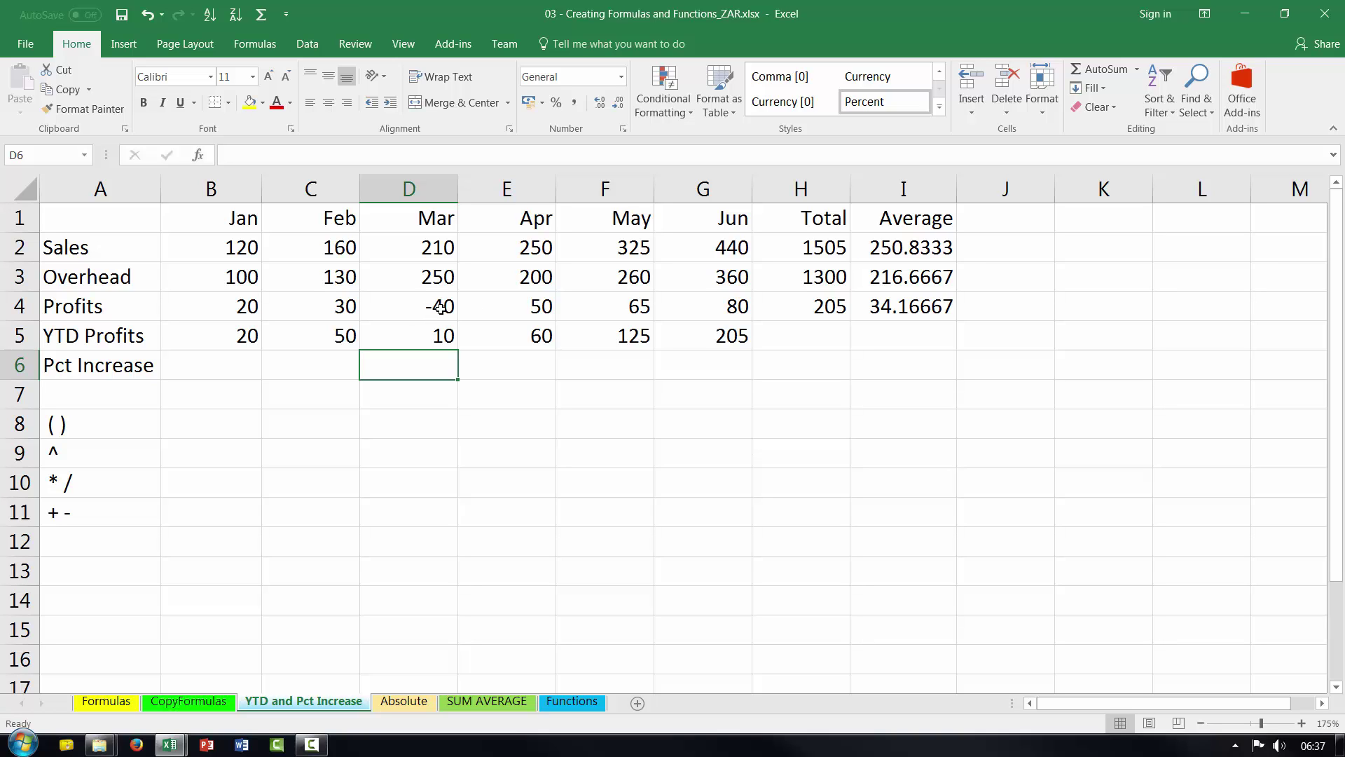
pyautogui.hotkey('ctrl', 'z')
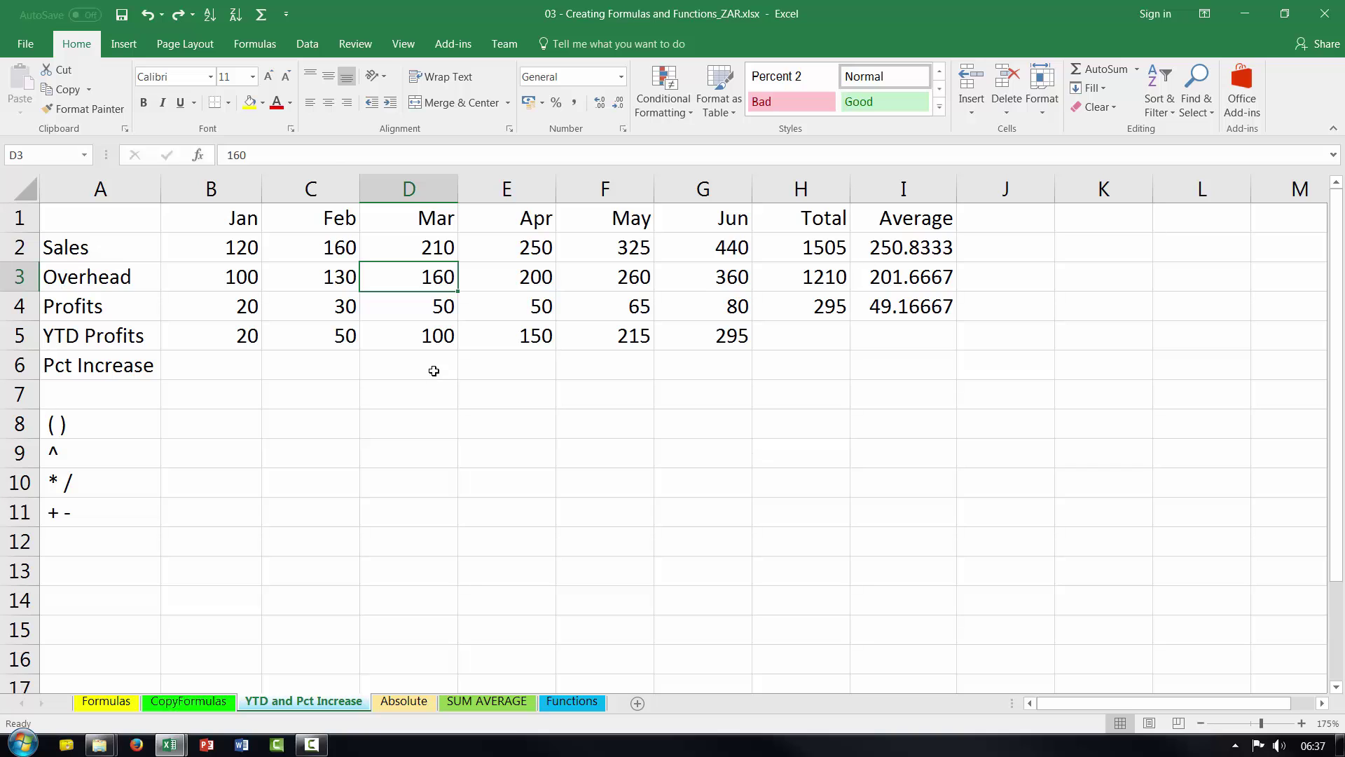
pyautogui.press('Return')
# Select the YTD Profits values B5:G5 in row 5.
pyautogui.moveTo(249, 337); pyautogui.dragTo(708, 347)
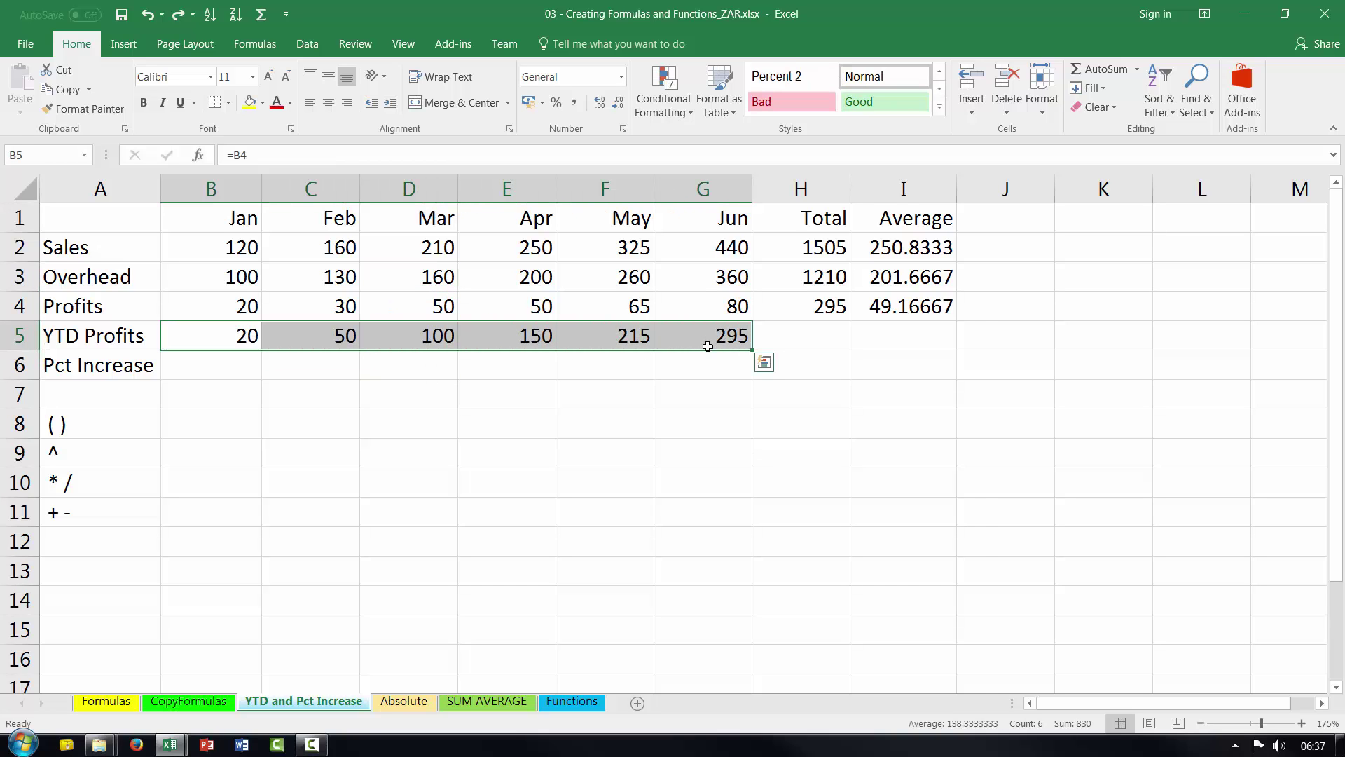